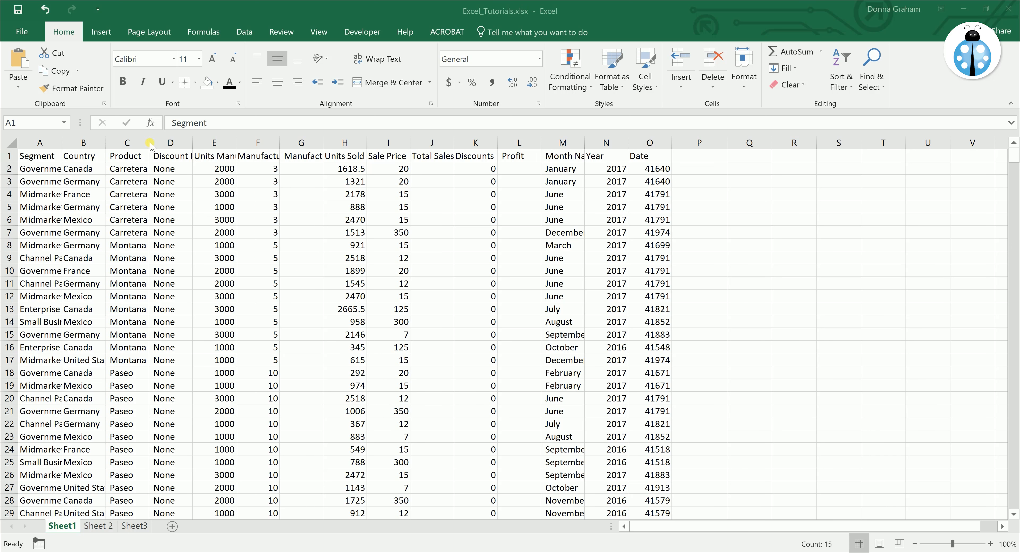
Widen column C slightly
key(shift+space)
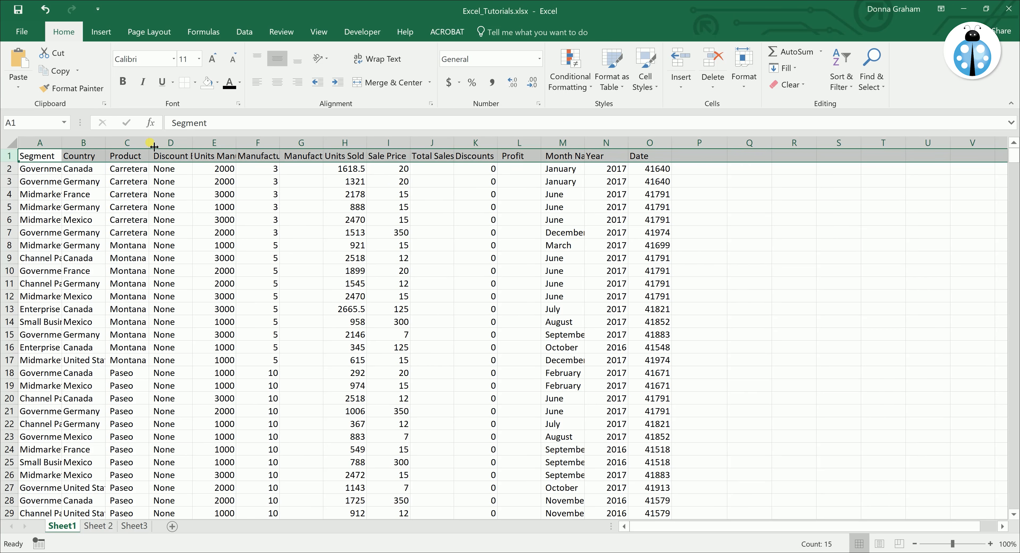
drag(154, 147, 157, 147)
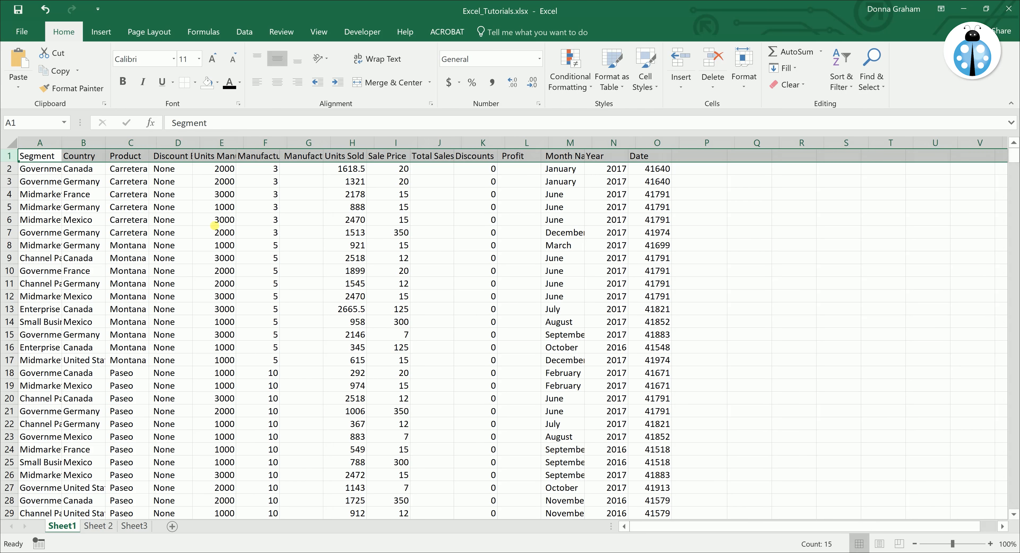
click(240, 232)
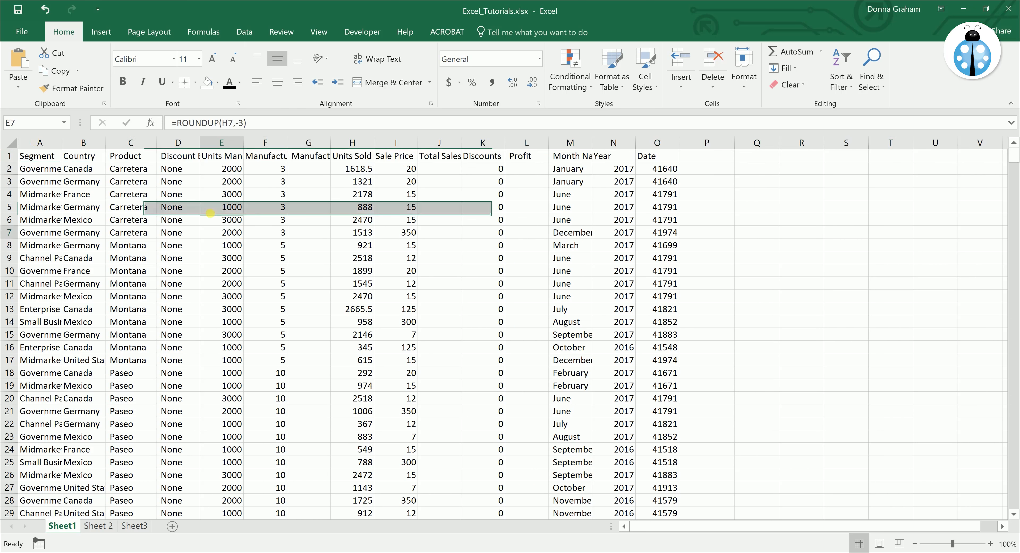
Autofit the widths of columns A through O to their contents
drag(35, 141, 657, 143)
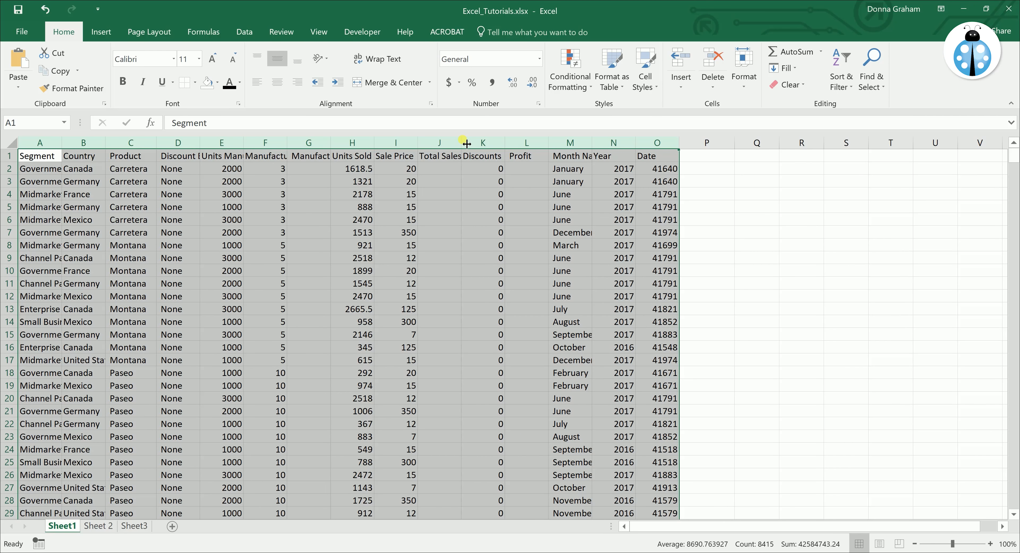
drag(467, 143, 472, 143)
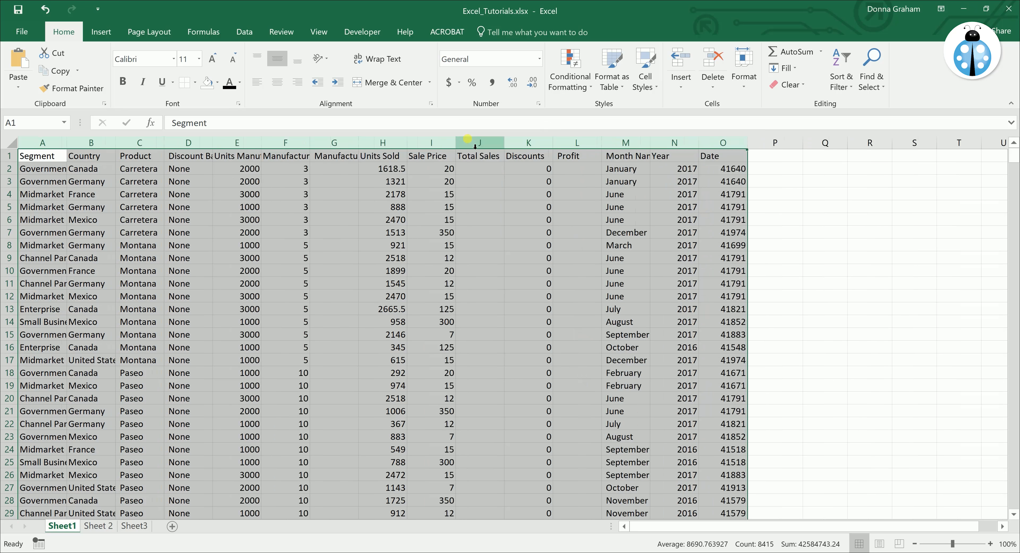
double_click(362, 145)
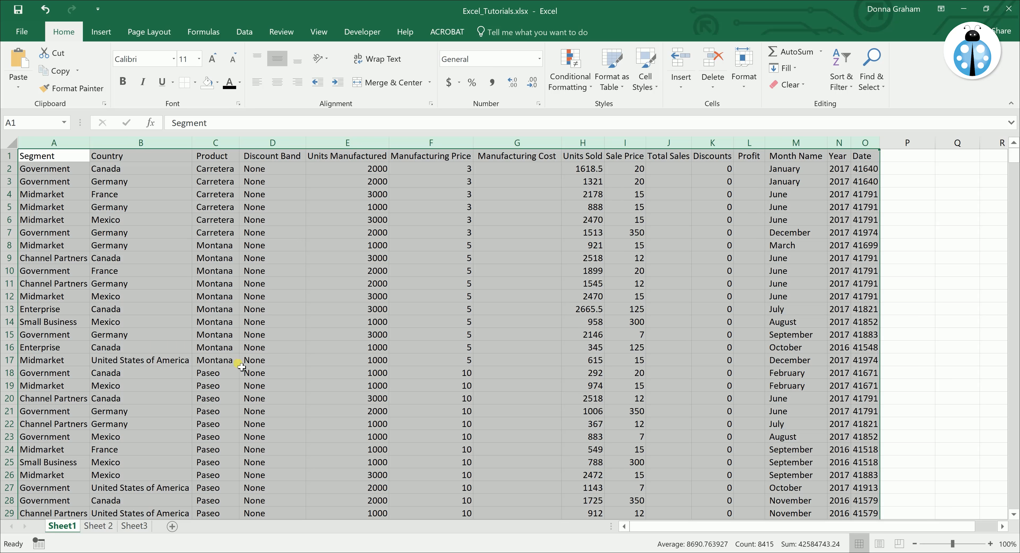
click(309, 310)
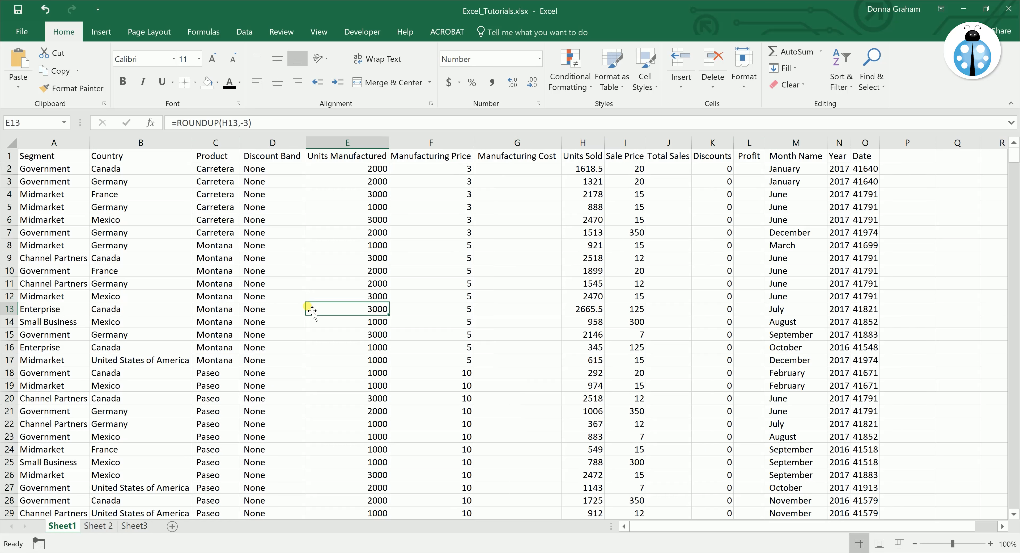
click(275, 207)
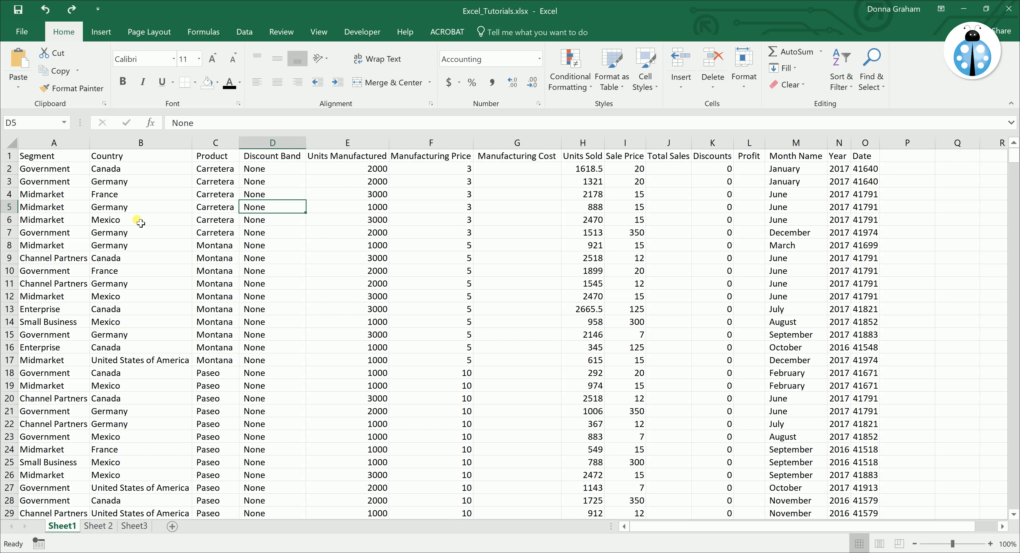
Format header row 1 as bold, font size 12, with a bottom border
click(16, 163)
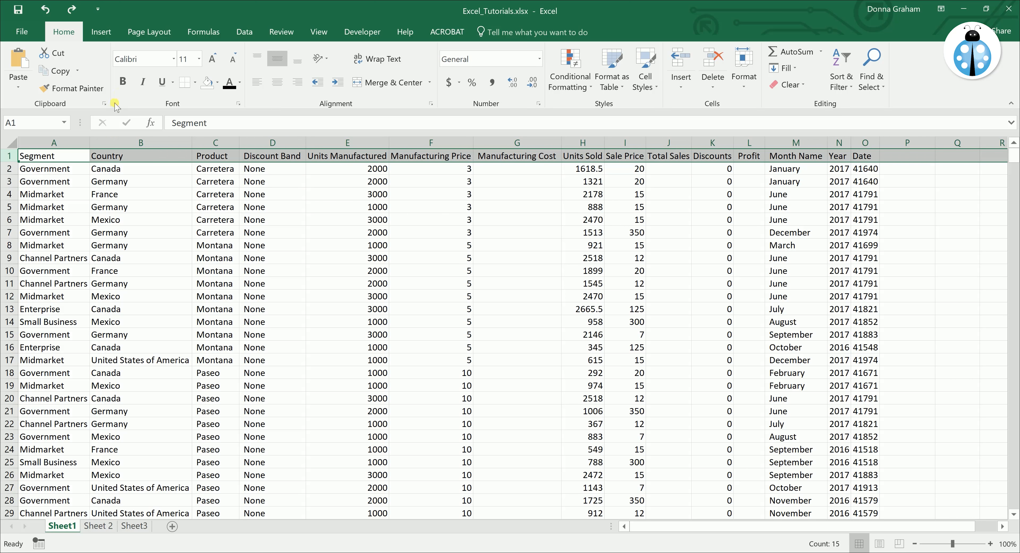
click(123, 82)
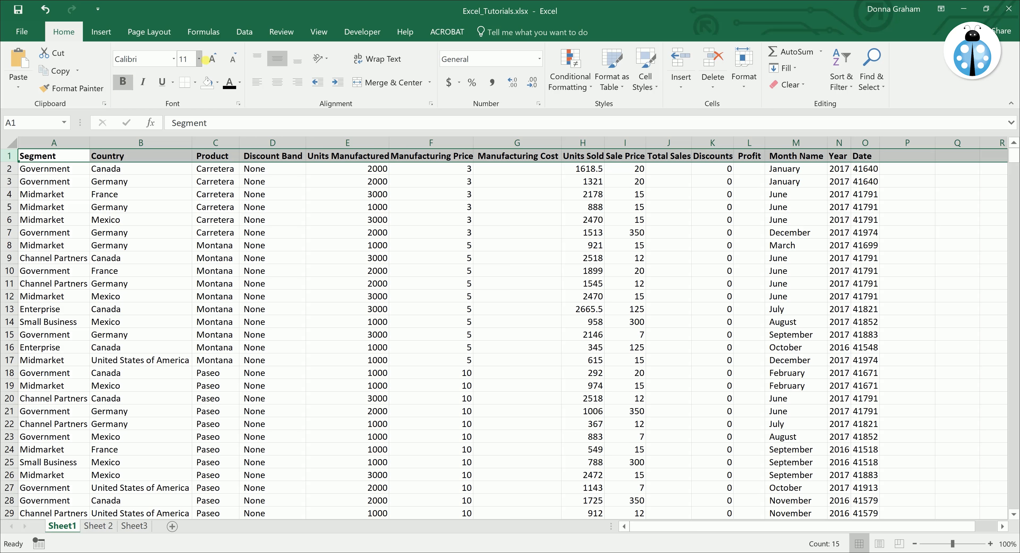
click(212, 59)
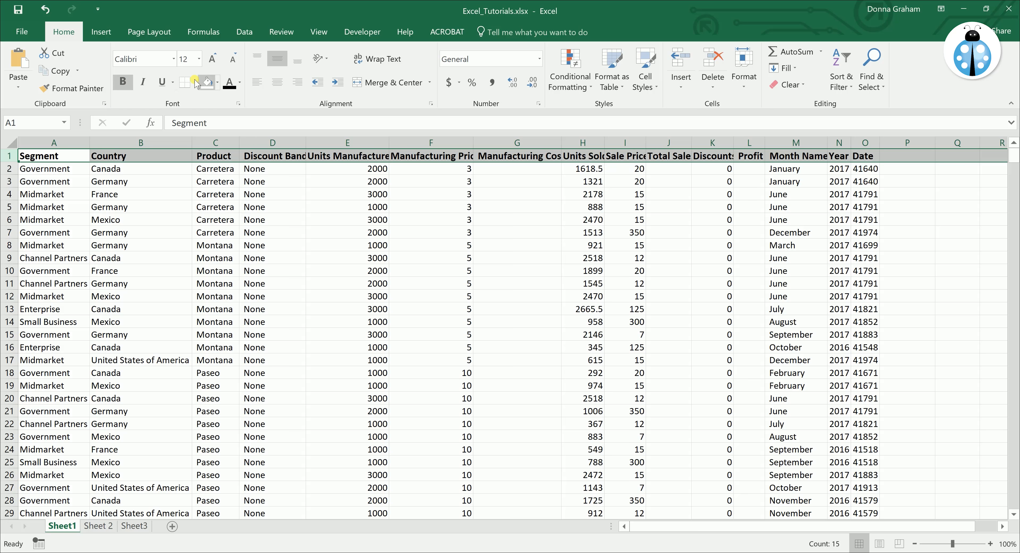
click(195, 83)
click(191, 112)
click(278, 245)
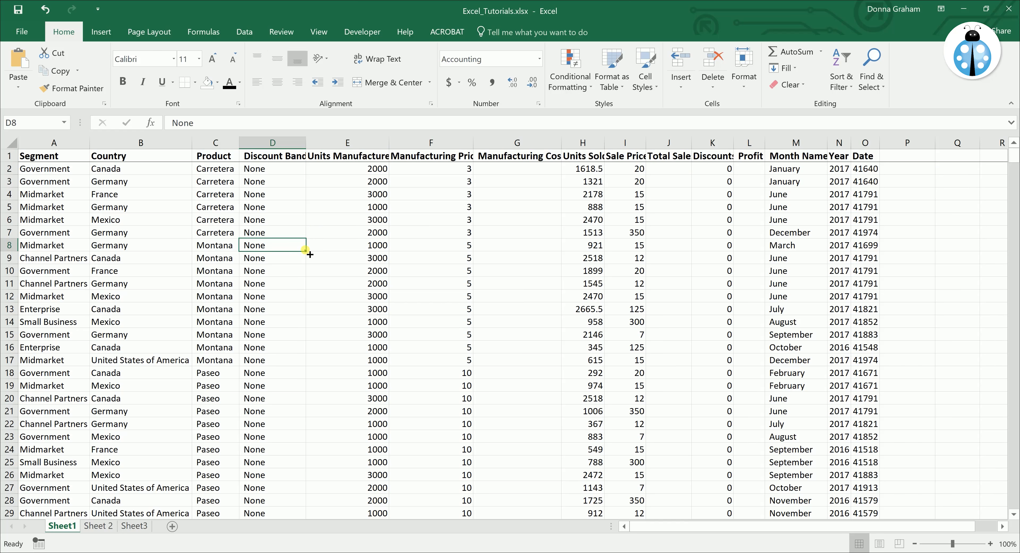
scroll(310, 255, down, 2)
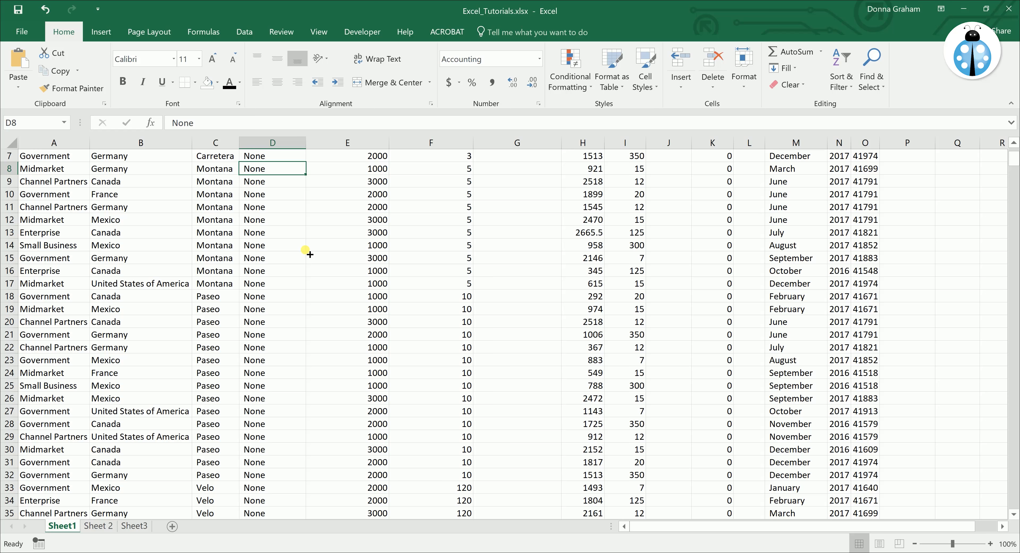
scroll(310, 255, up, 2)
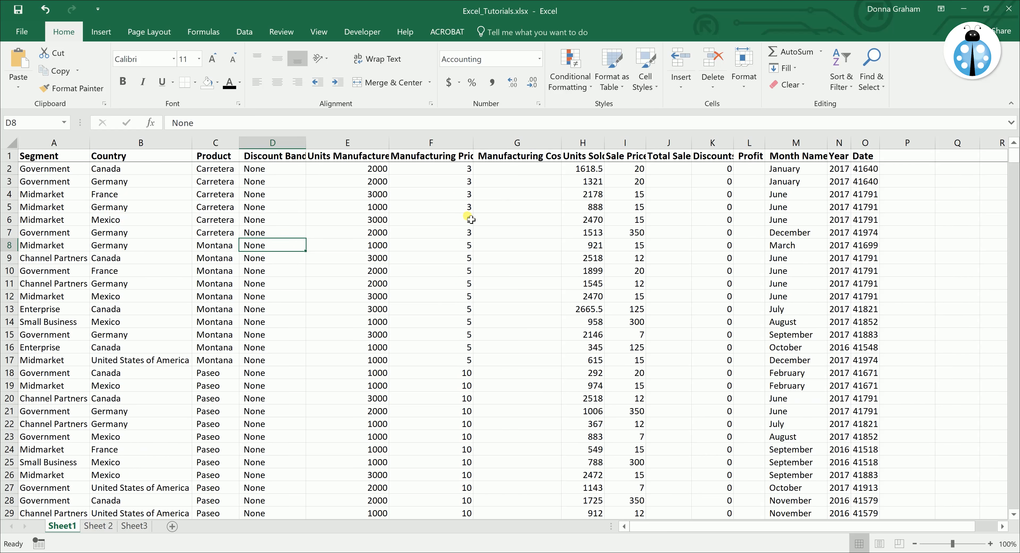
Calculate Manufacturing Cost in G2 with =SUM(E2*F2) and fill the formula down the rest of the column
click(517, 170)
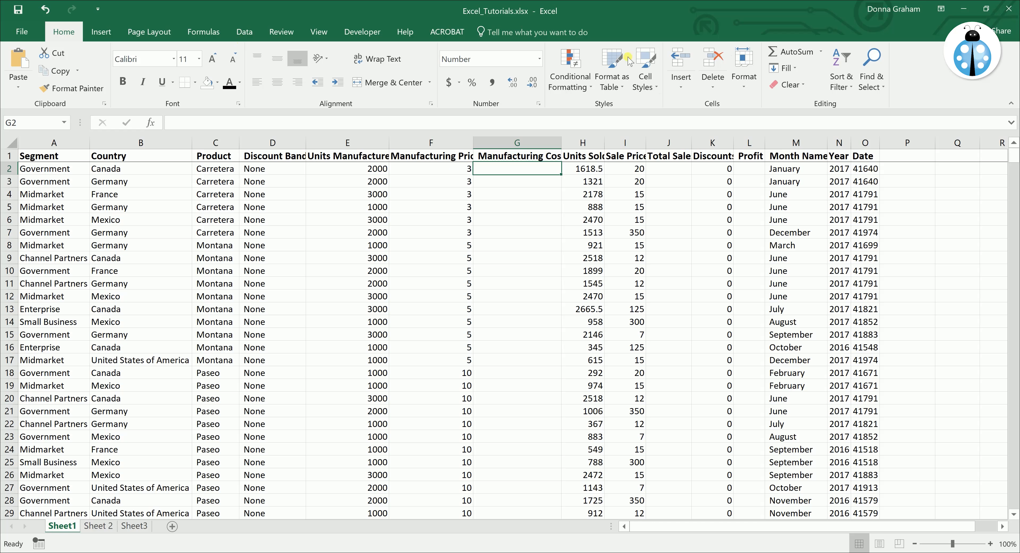
click(798, 53)
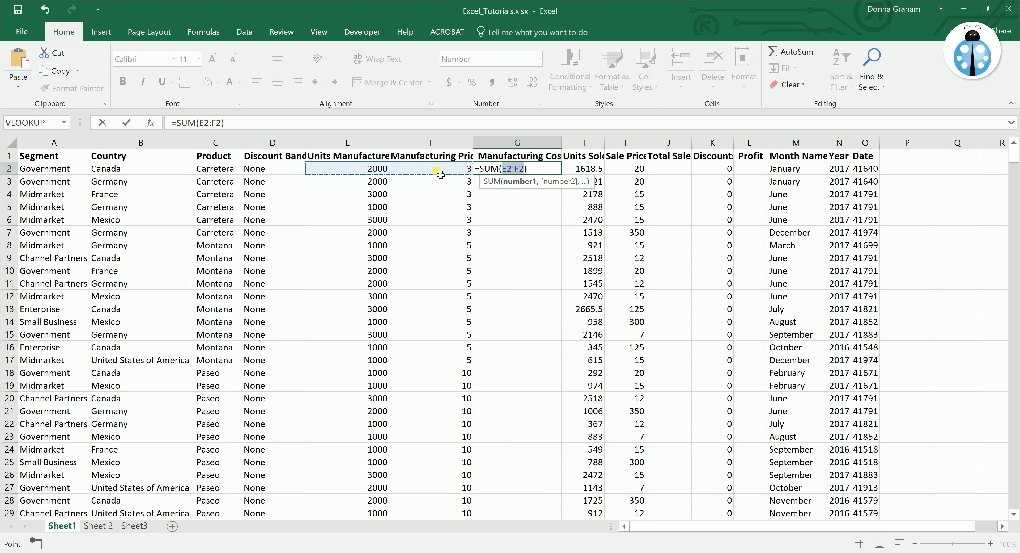
click(515, 170)
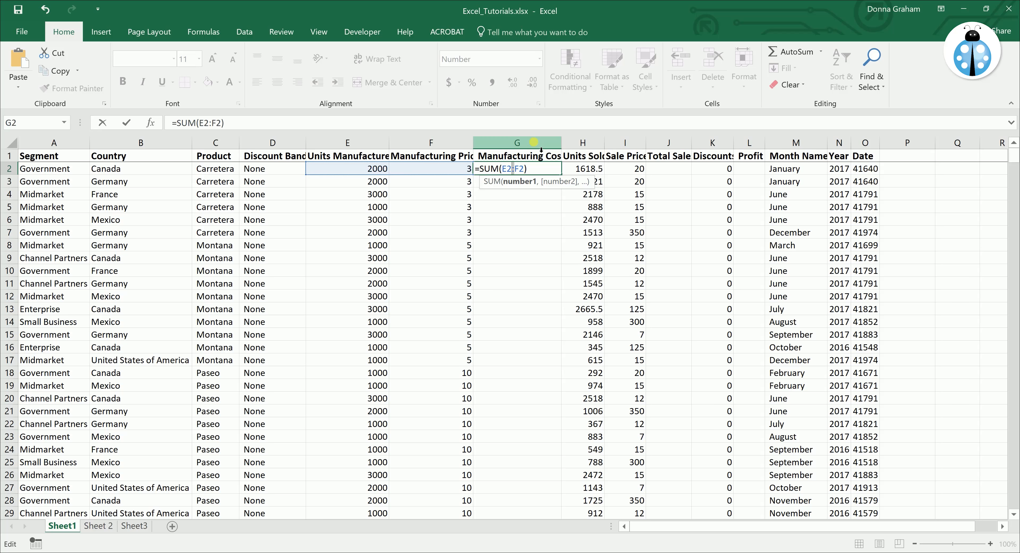
key(BackSpace)
text(*)
key(Return)
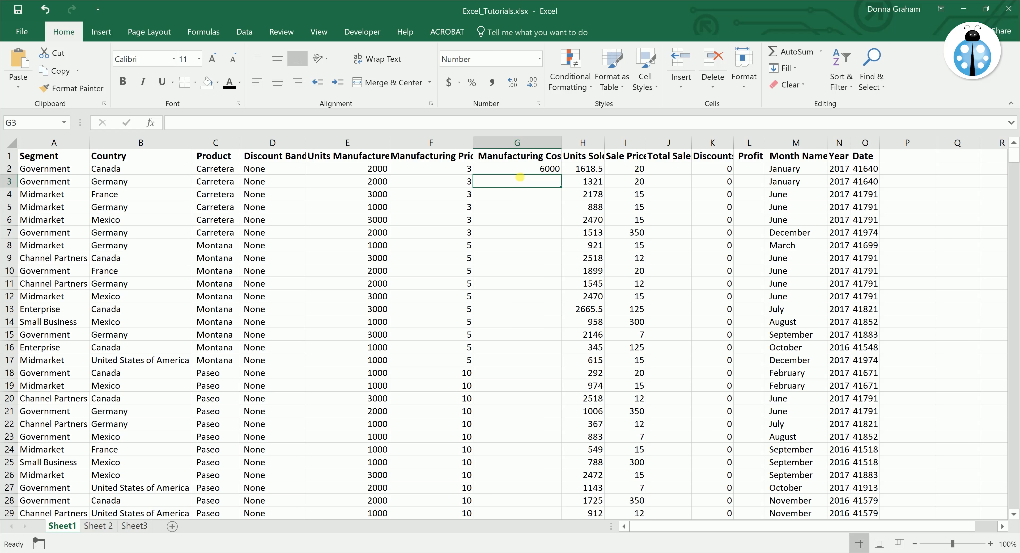
click(535, 171)
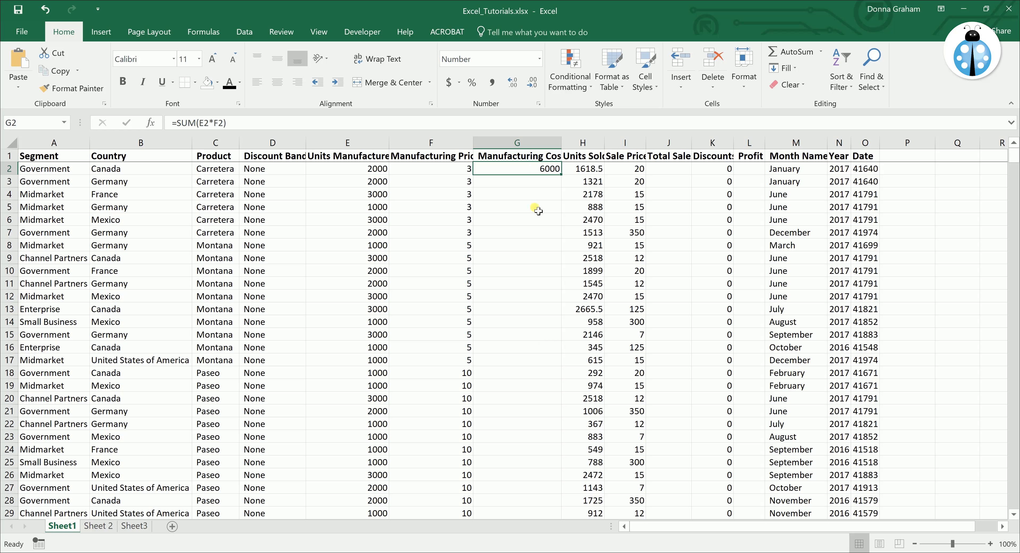
double_click(566, 178)
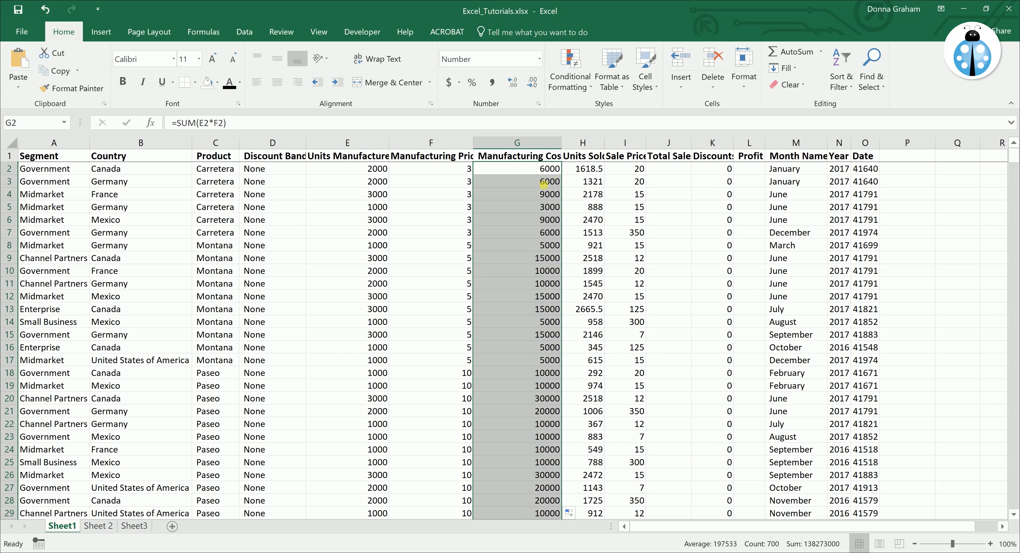
Calculate Total Sales in J2 with =SUM(H2*I2) and fill the formula down the rest of the column
click(675, 172)
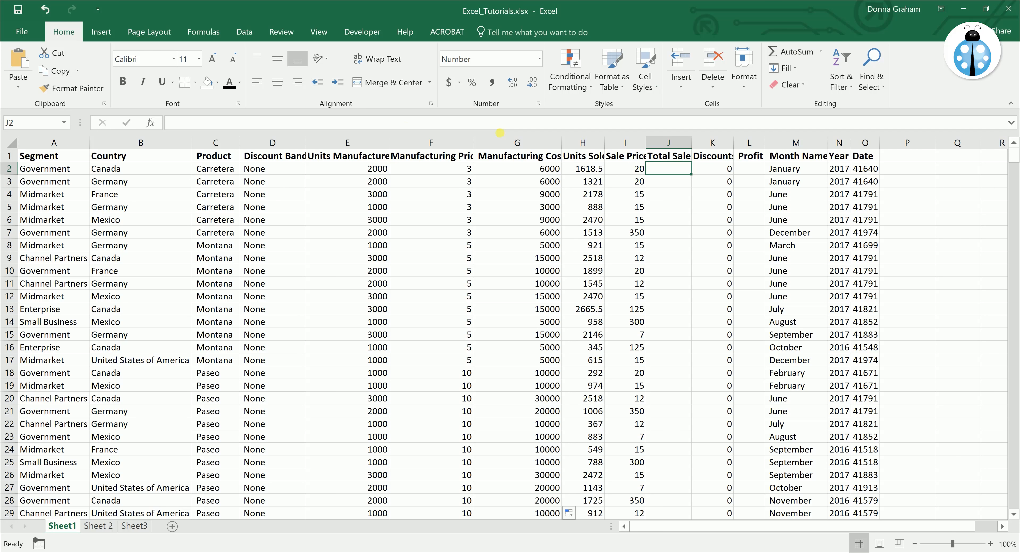
click(408, 126)
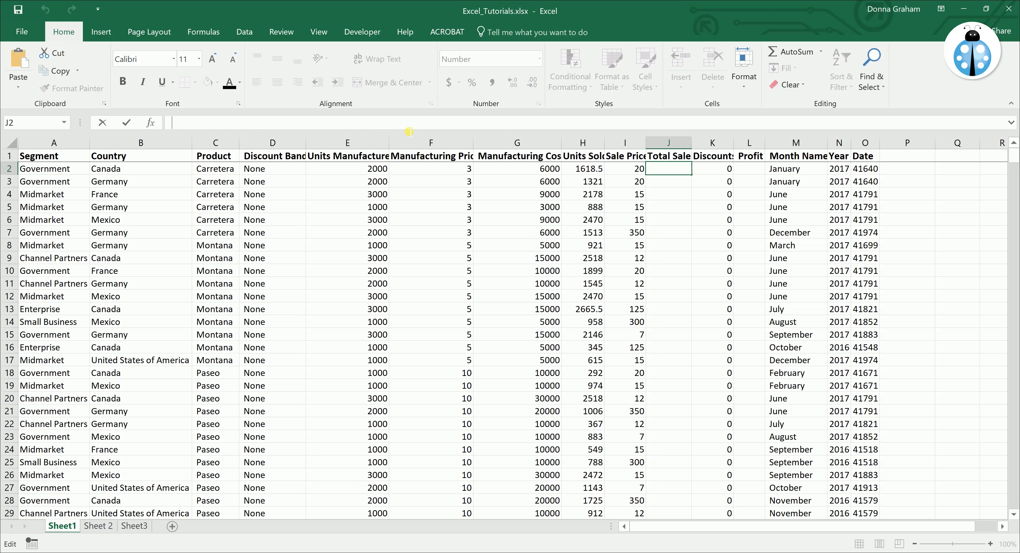
text(=SUM)
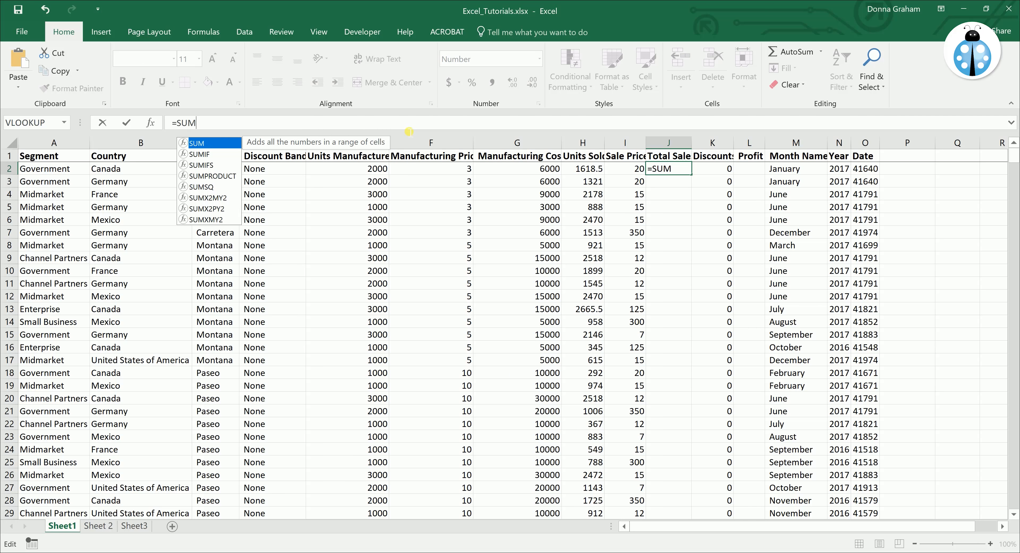
text(()
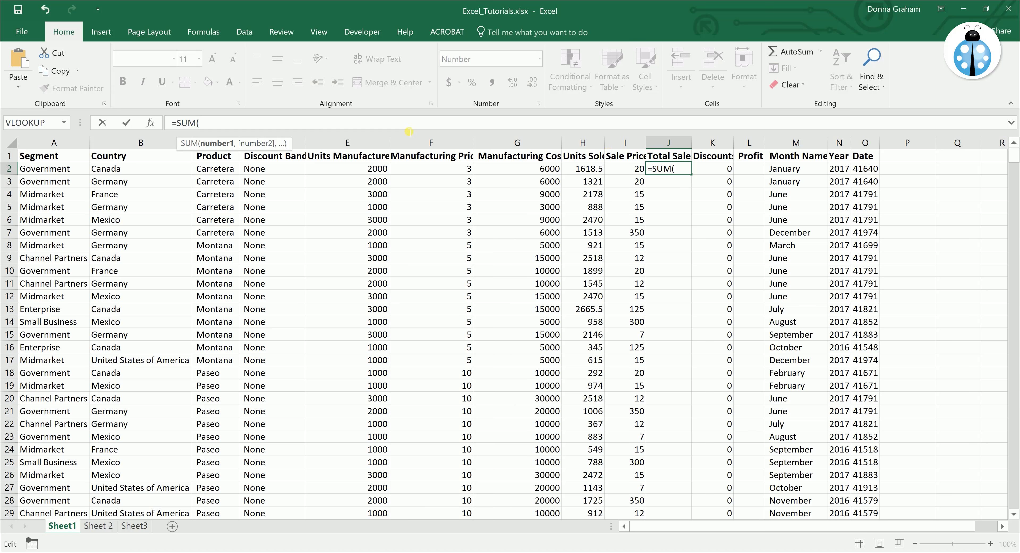
click(593, 173)
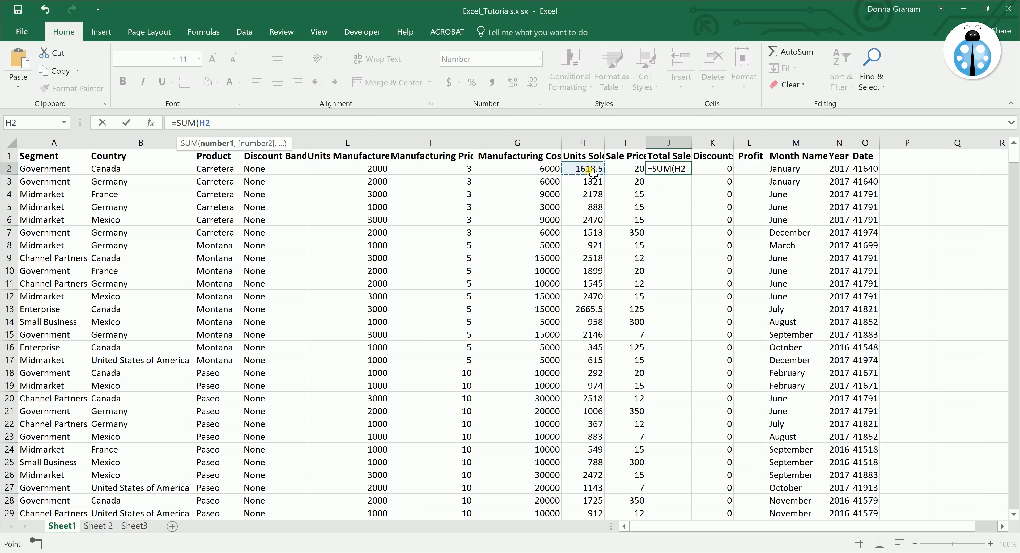
text(*)
click(633, 171)
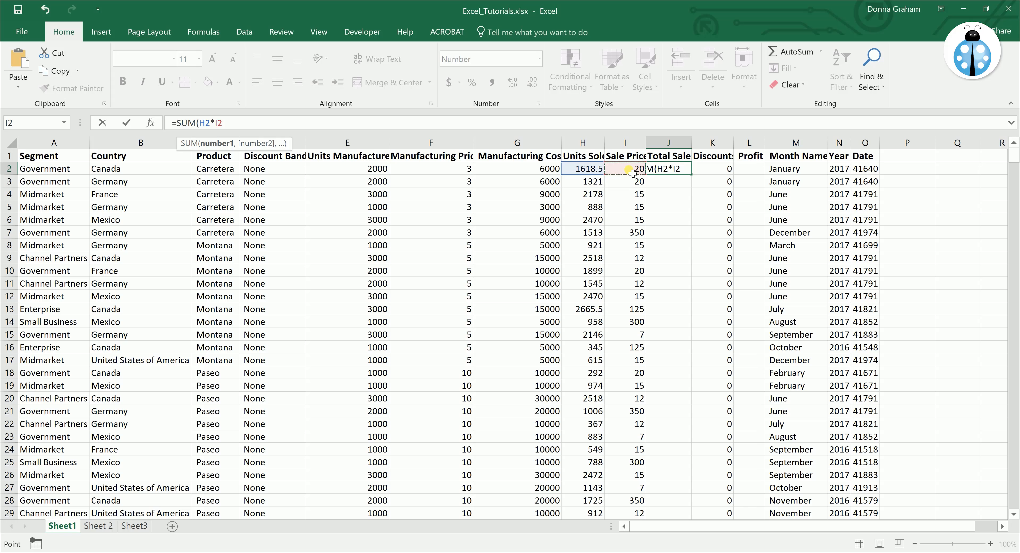
text())
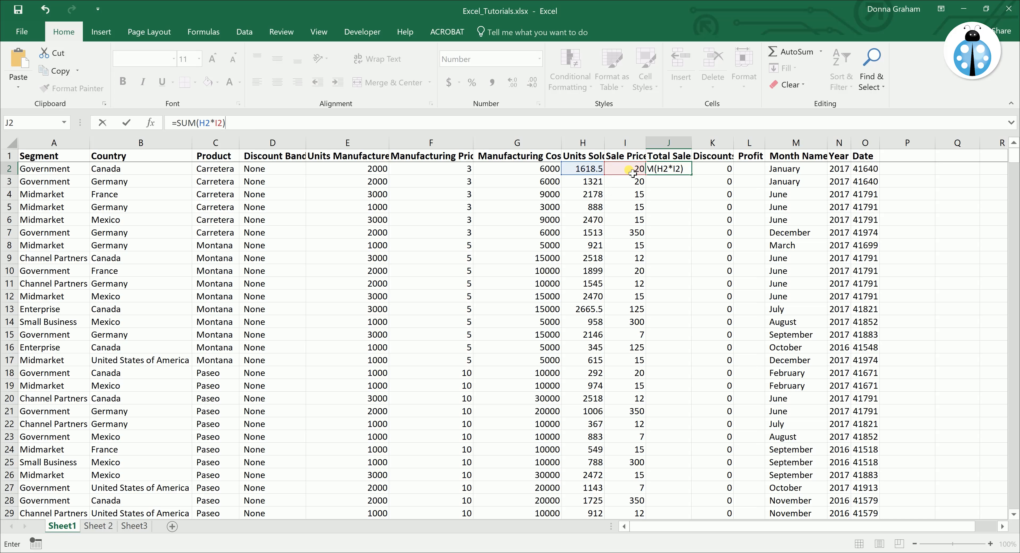
key(Return)
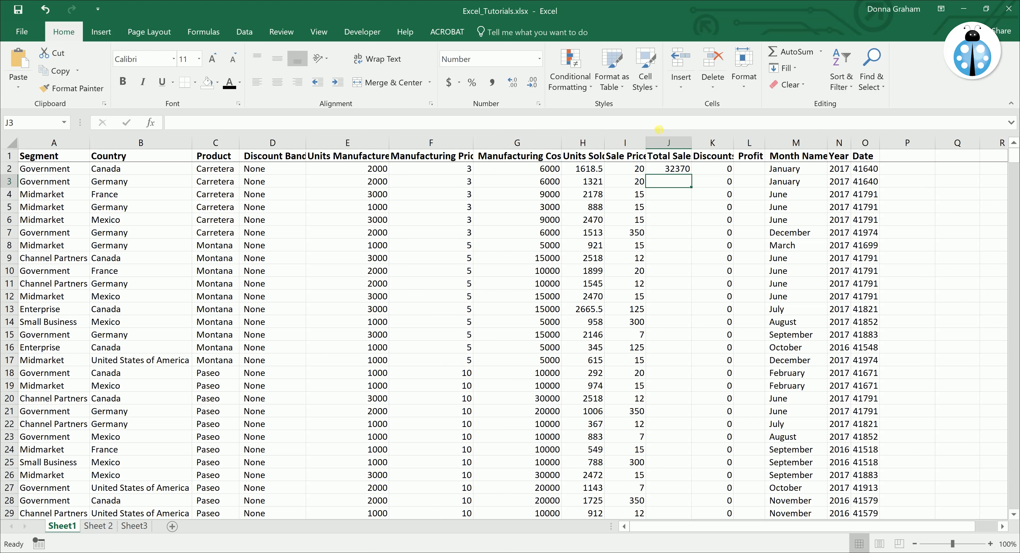
click(684, 171)
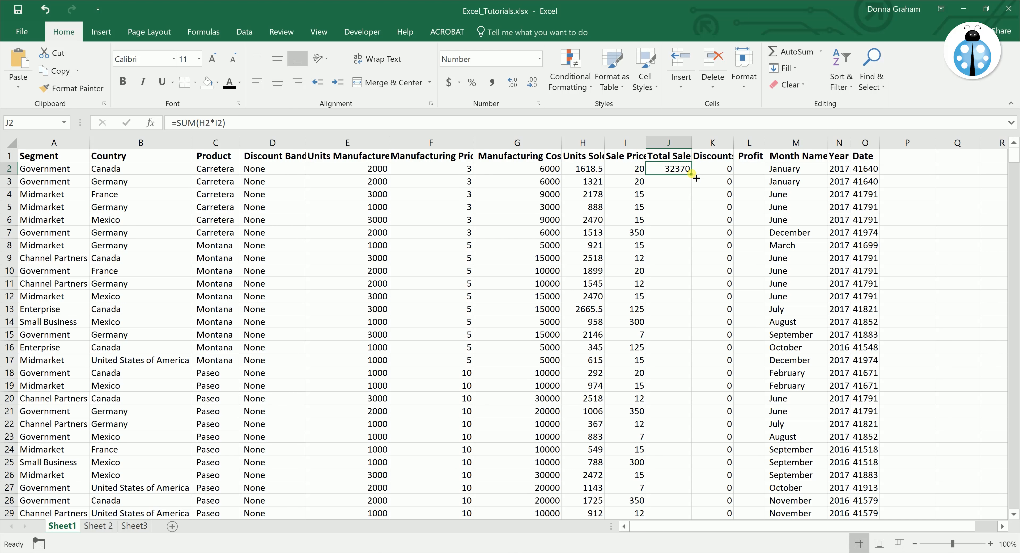
double_click(695, 176)
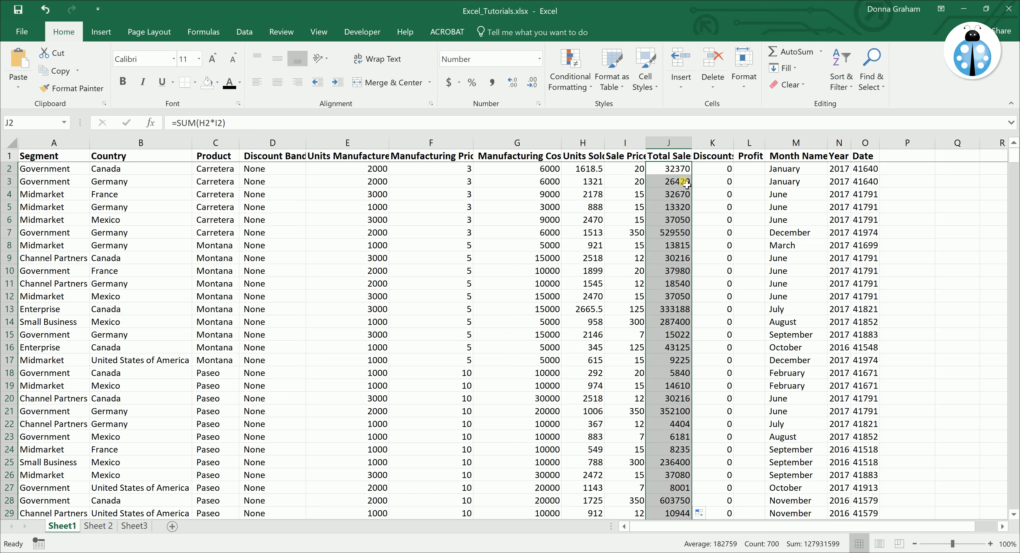
Calculate Profit in L2 with =SUM(J2-G2-K2) and fill the formula down the rest of the column
click(753, 172)
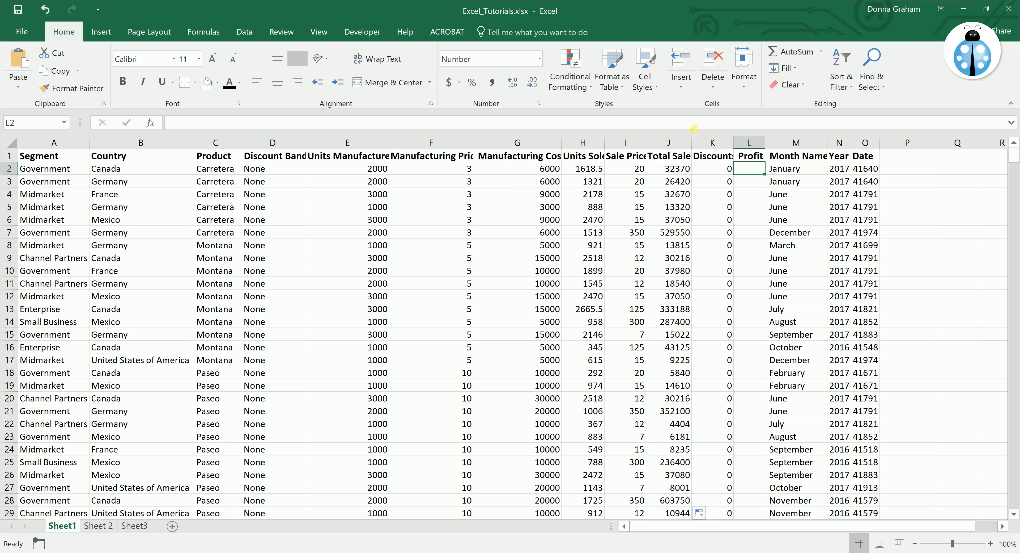
text(=)
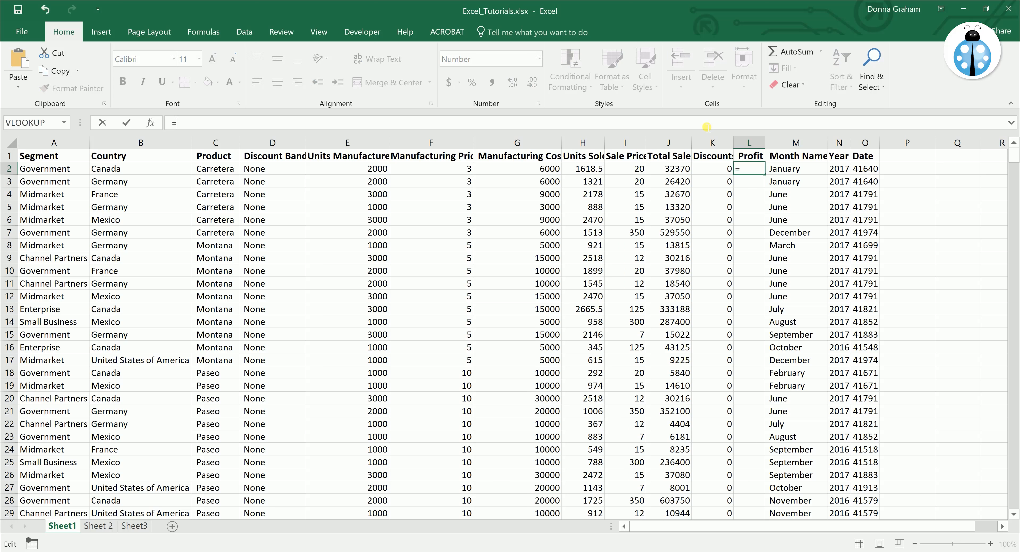
text(SUM()
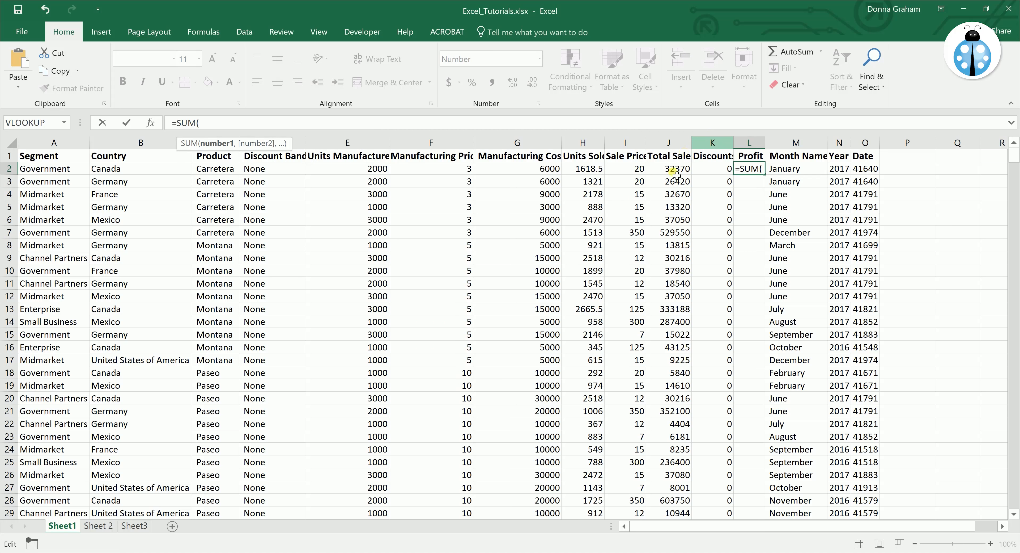
click(671, 170)
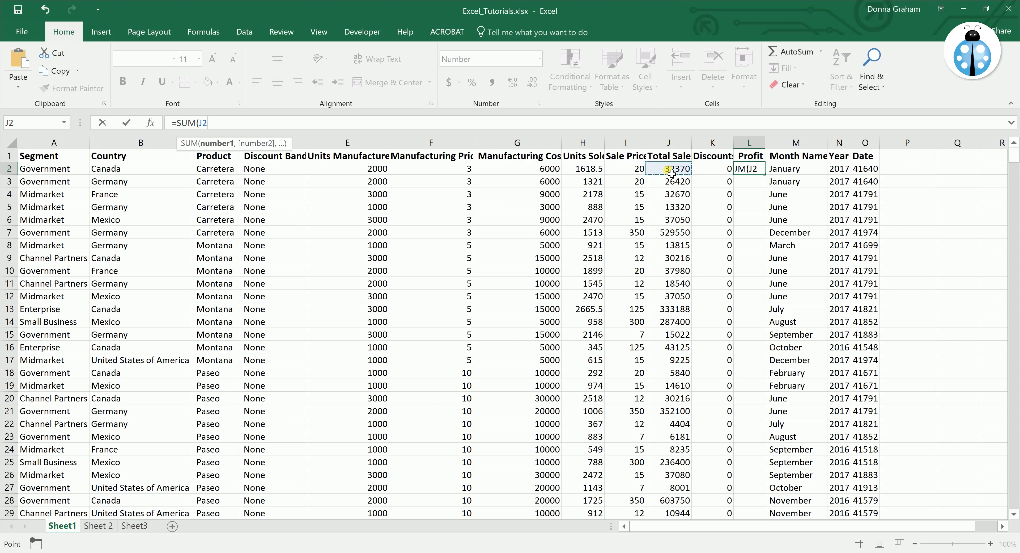
text(-)
click(526, 173)
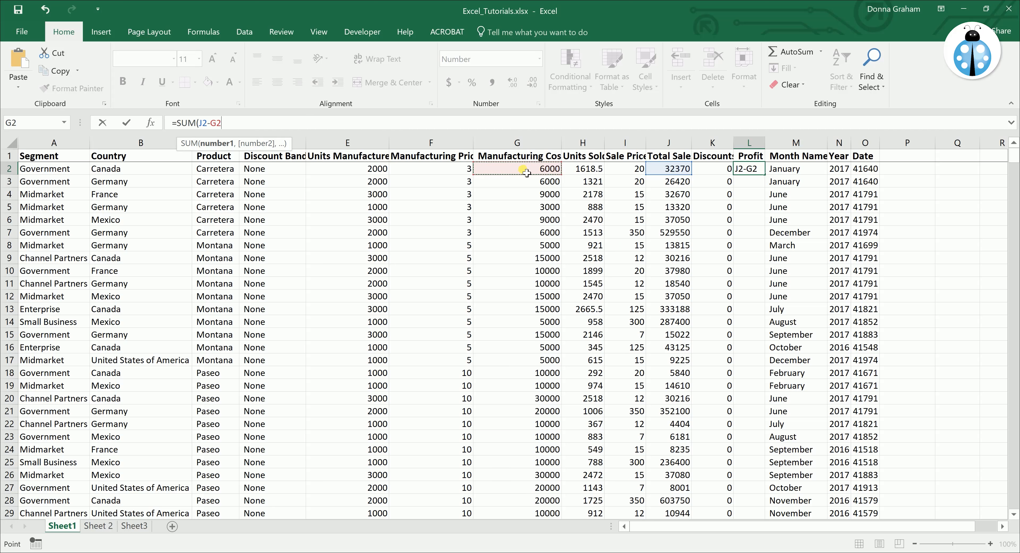
text(-)
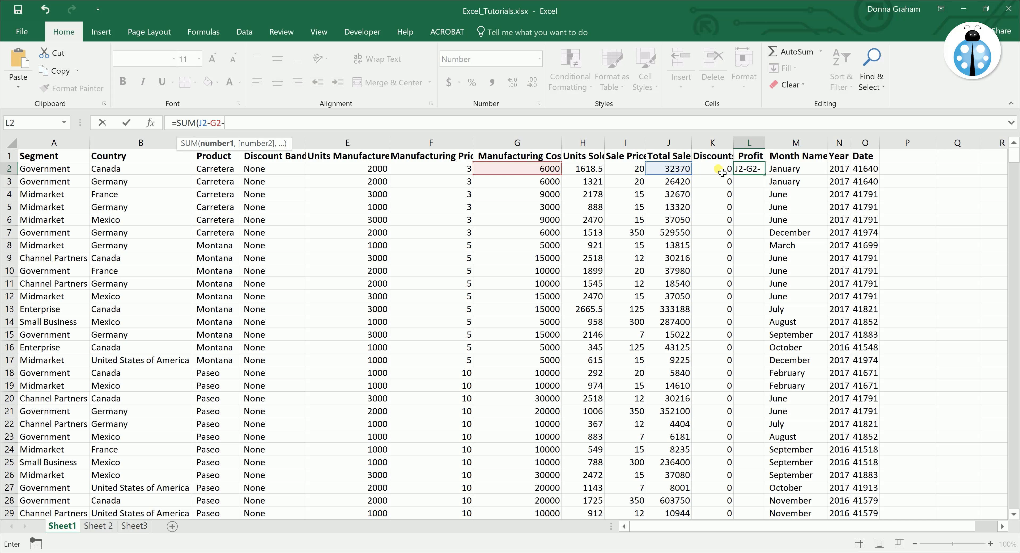
click(721, 172)
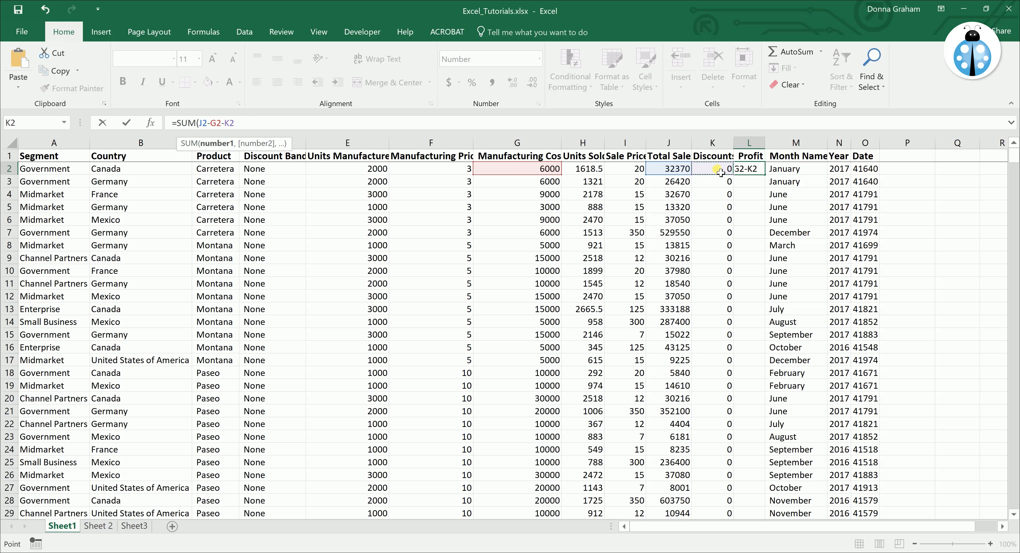
text())
key(Return)
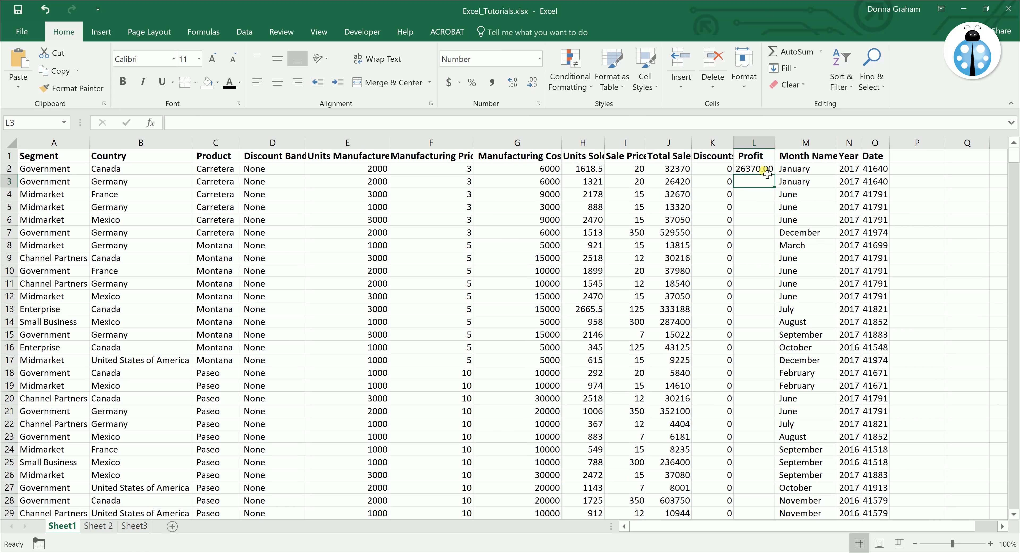
click(760, 170)
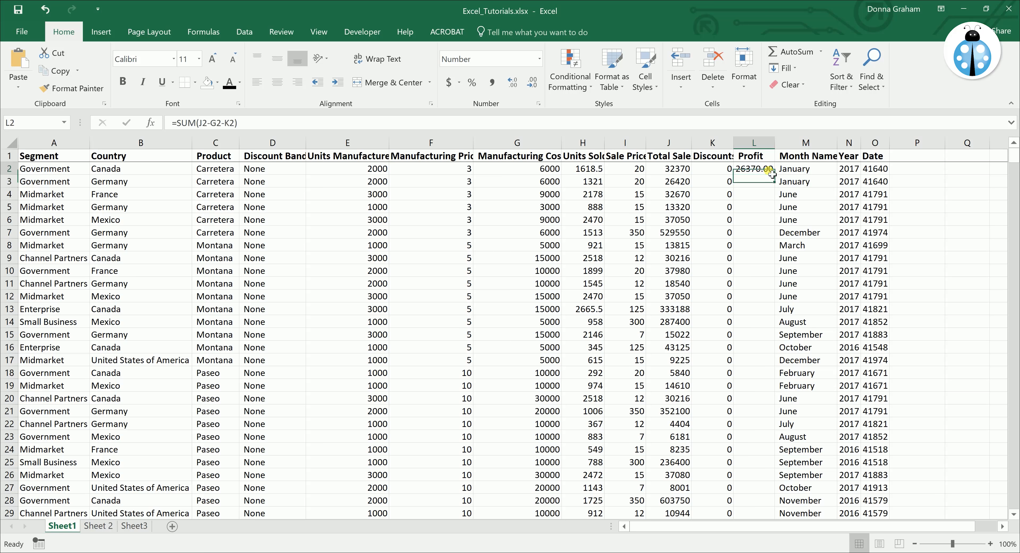
double_click(776, 174)
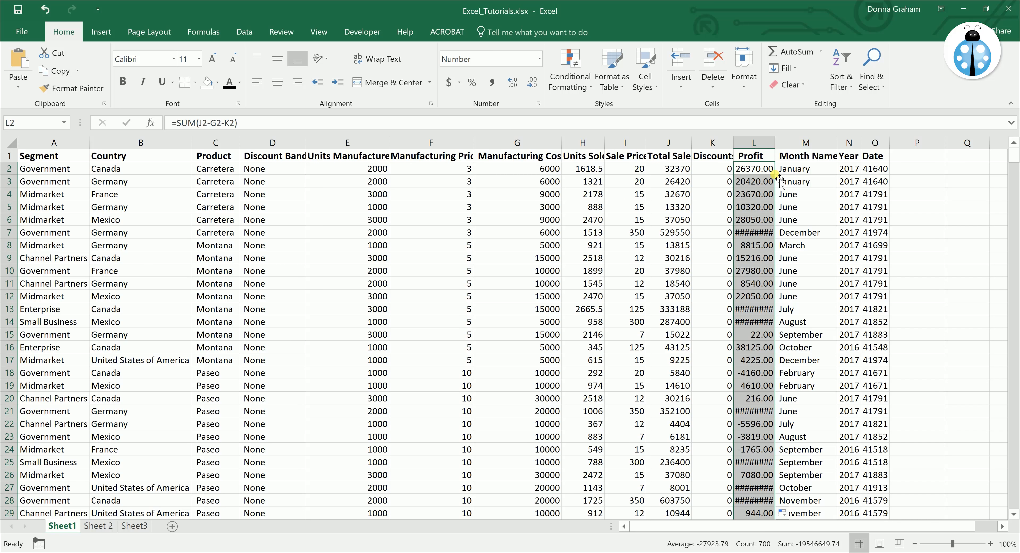
click(929, 223)
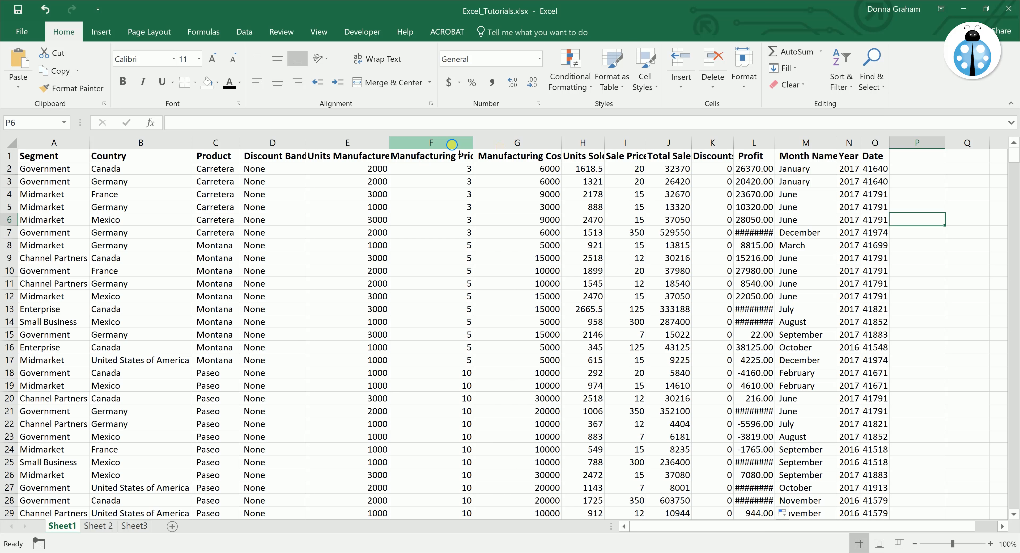
Apply the Accounting number format to columns F, G, I, J, K and L
click(452, 144)
ctrl+click(516, 143)
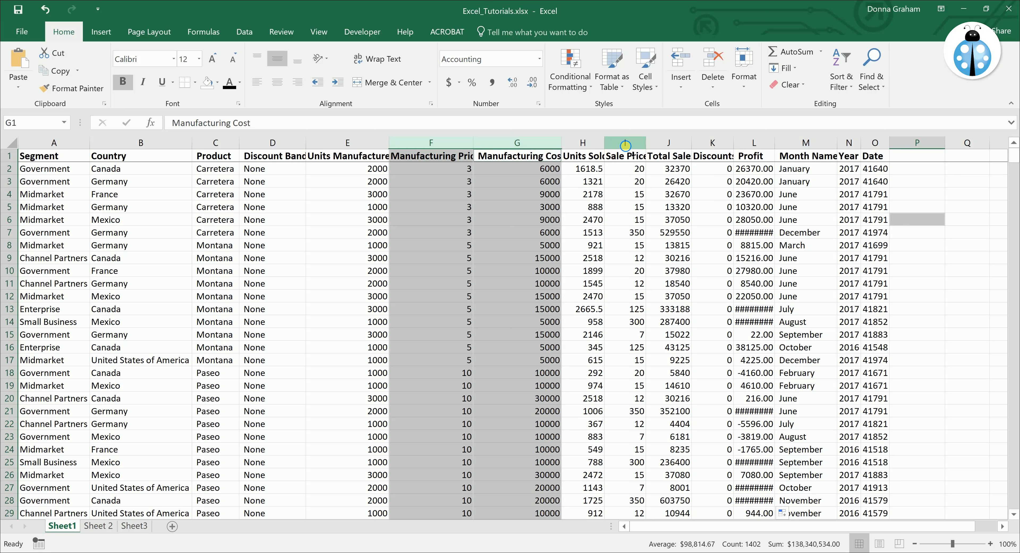
ctrl+click(625, 142)
ctrl+click(669, 143)
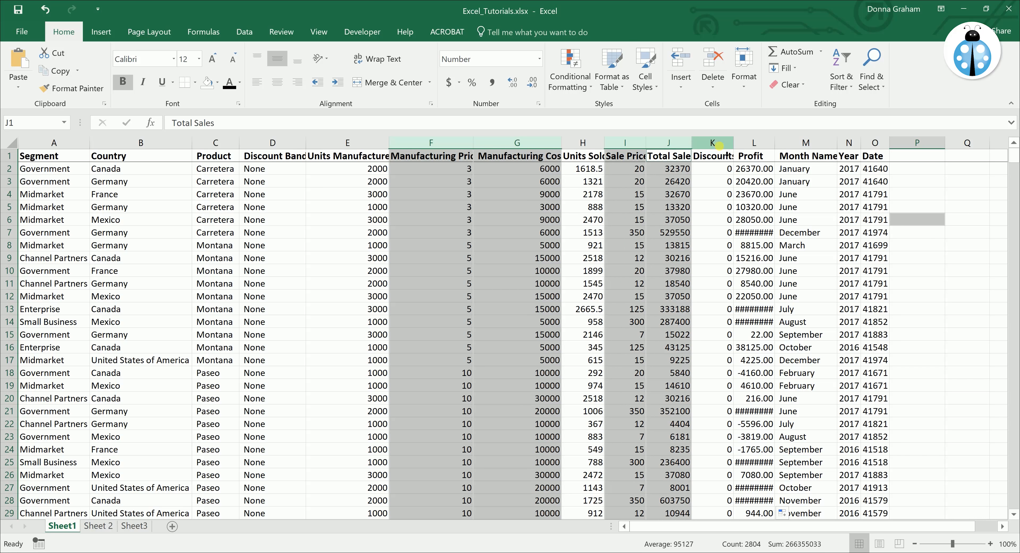
ctrl+click(713, 143)
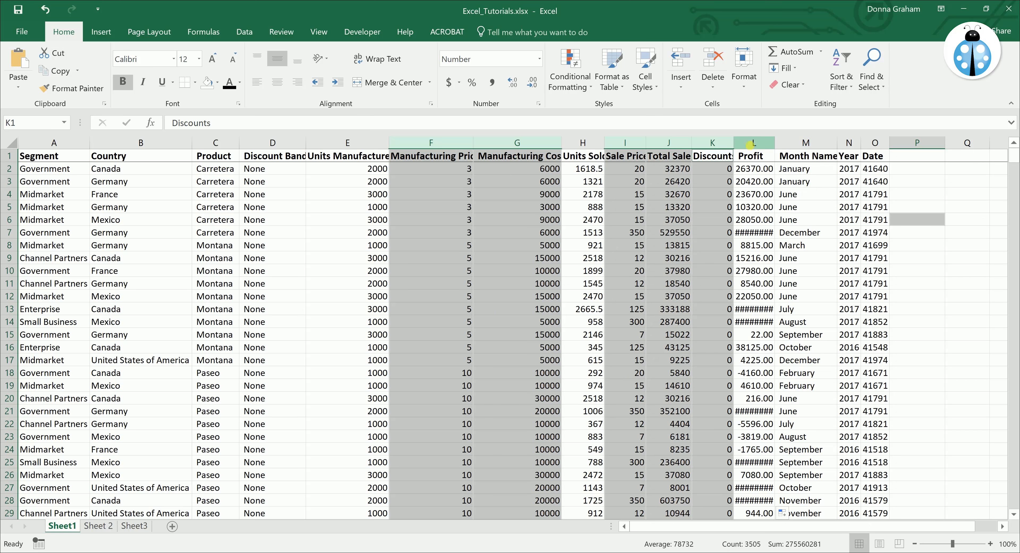
ctrl+click(753, 143)
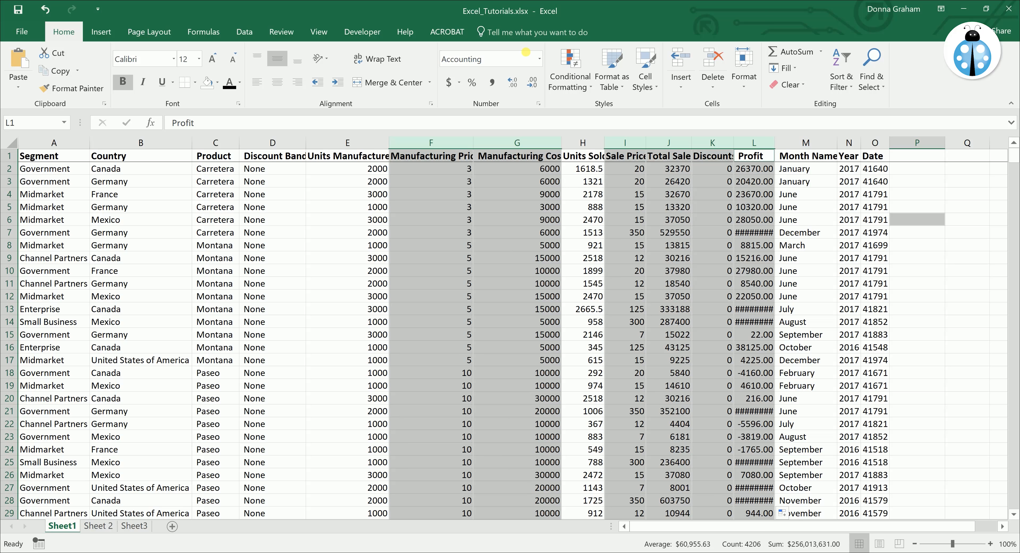
click(541, 59)
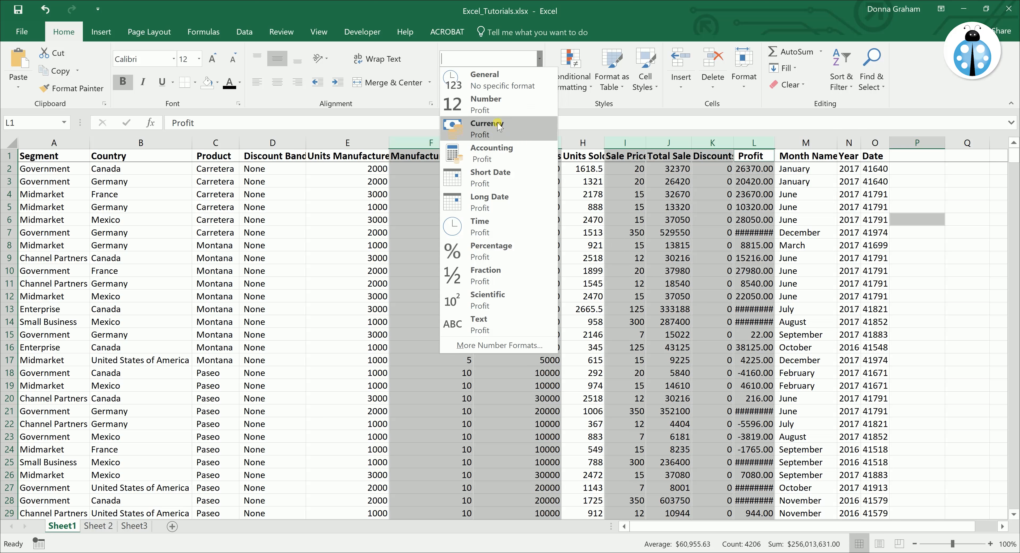
click(497, 157)
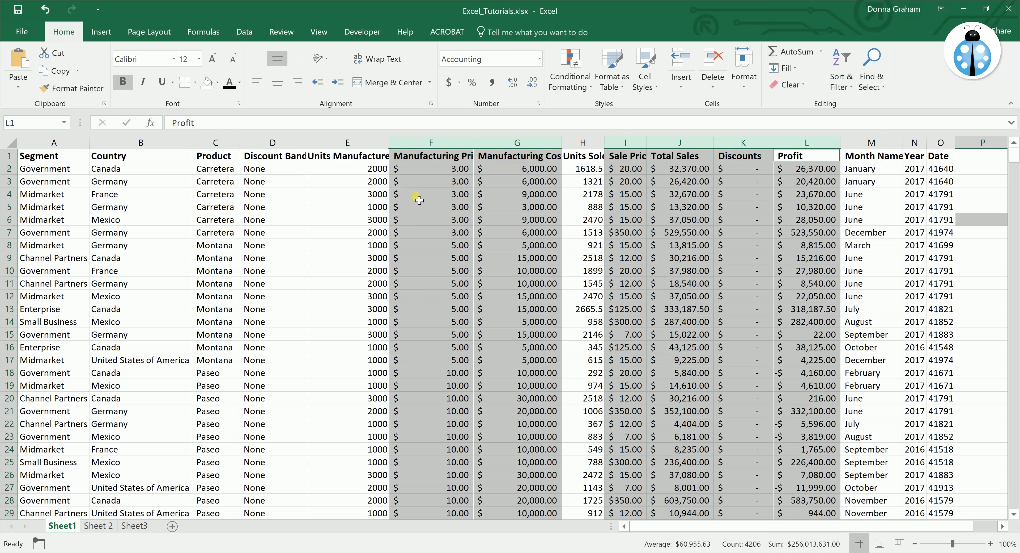
Try the Currency number format on the selected price, cost, sales, discount and profit columns
click(541, 60)
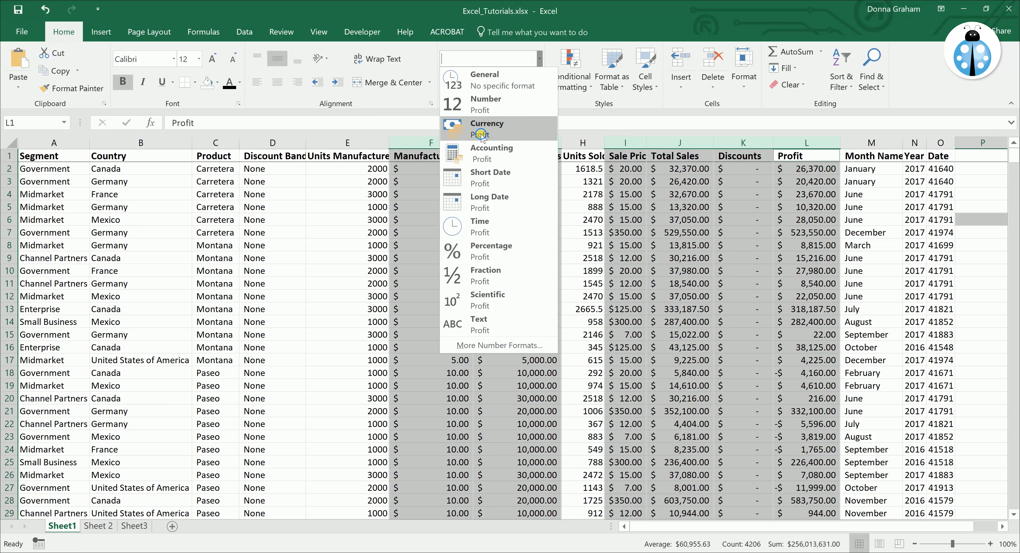
click(483, 134)
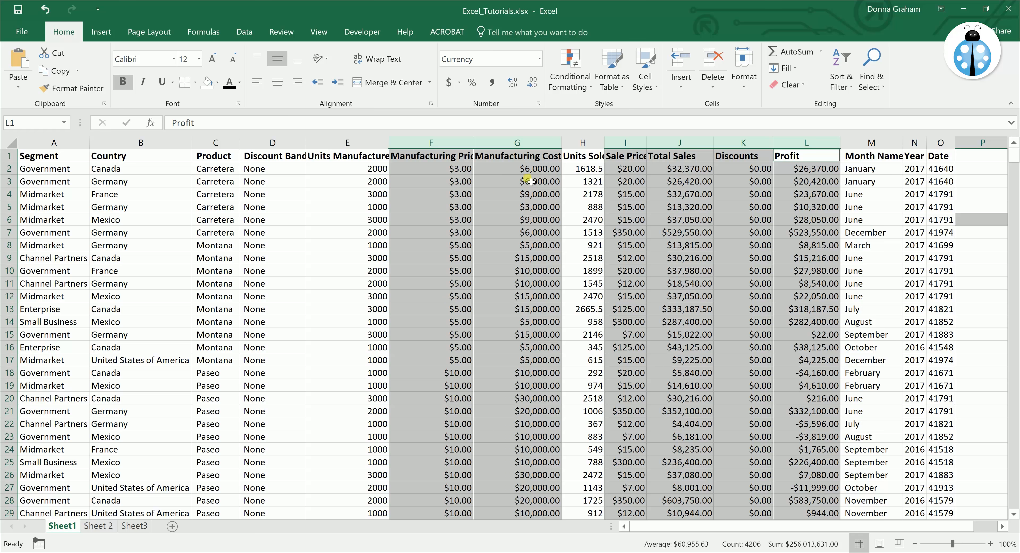
Compare the Currency and Accounting format options, and apply Accounting with 2 decimal places and the $ symbol to the selected columns
click(540, 60)
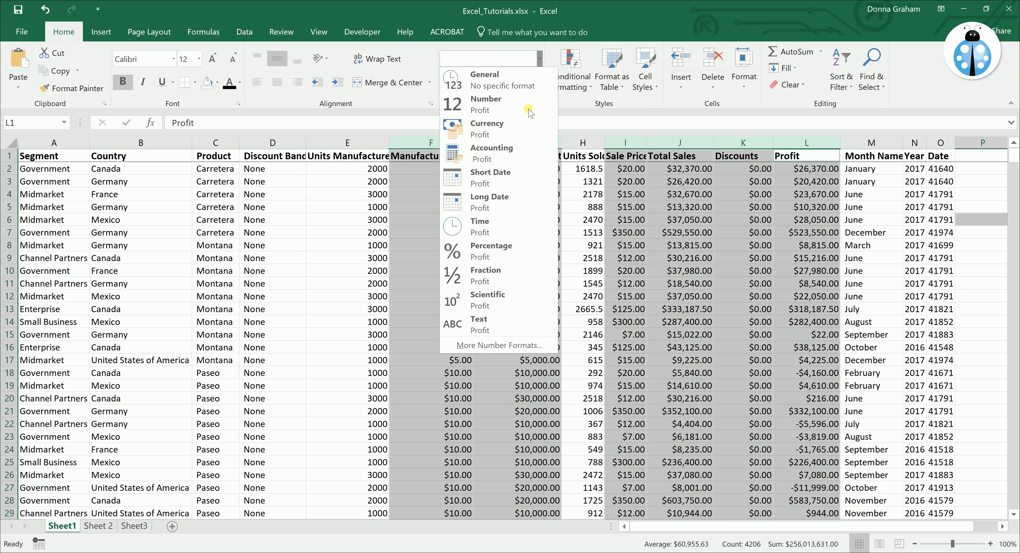
click(494, 347)
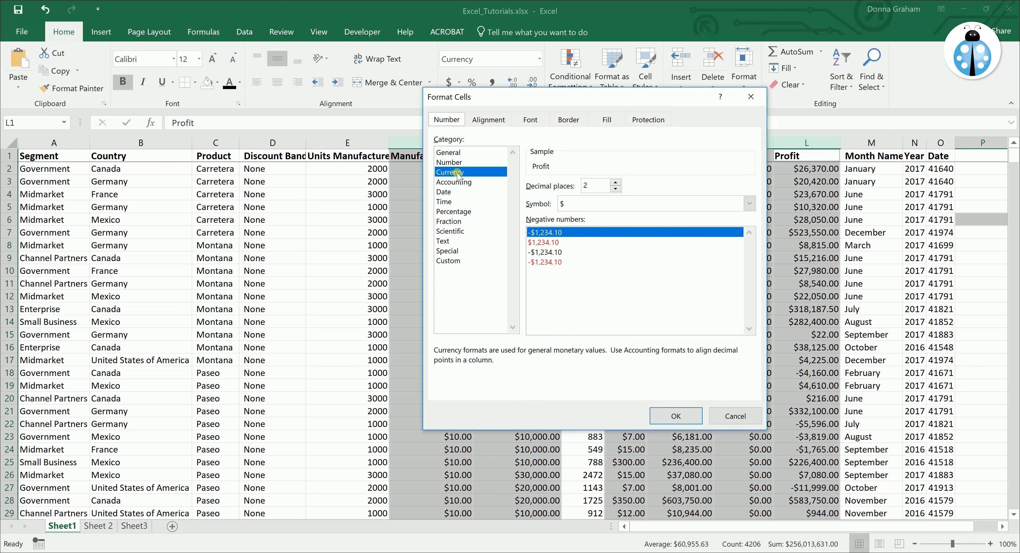
click(454, 182)
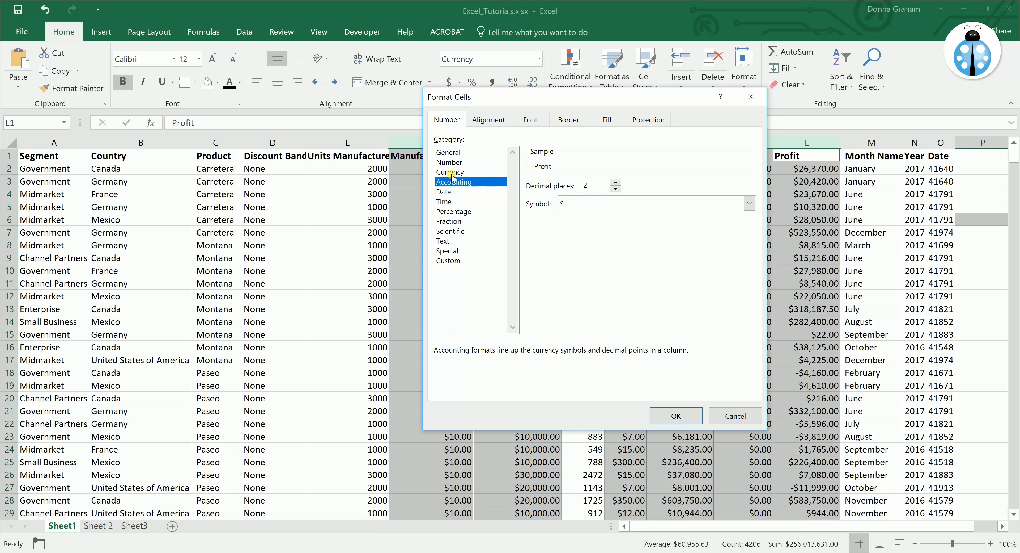
click(749, 203)
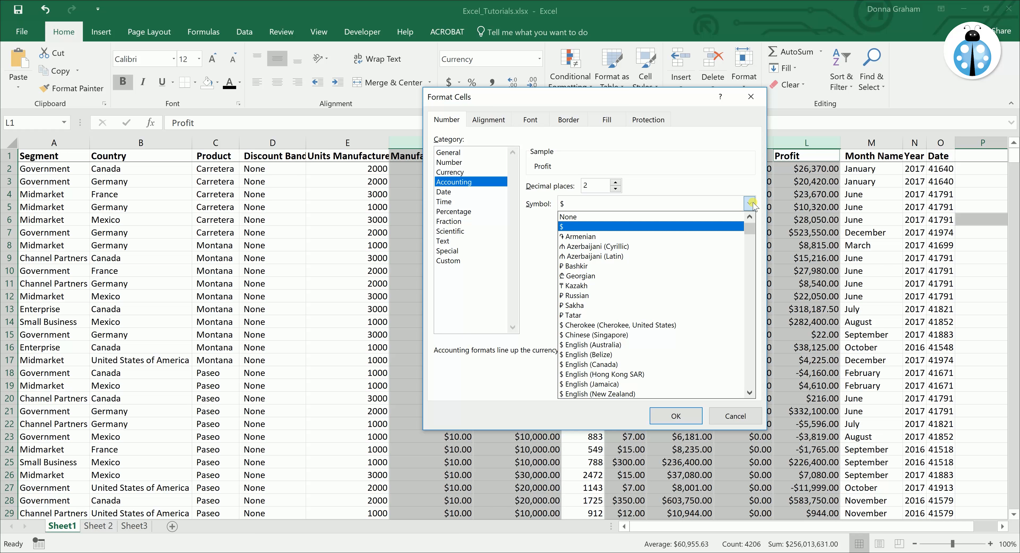
click(751, 204)
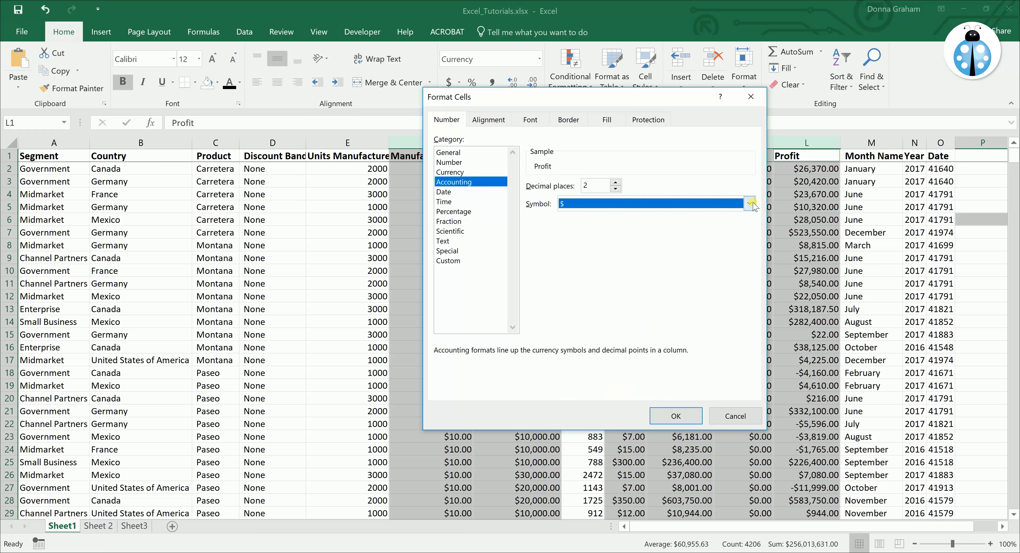
click(457, 173)
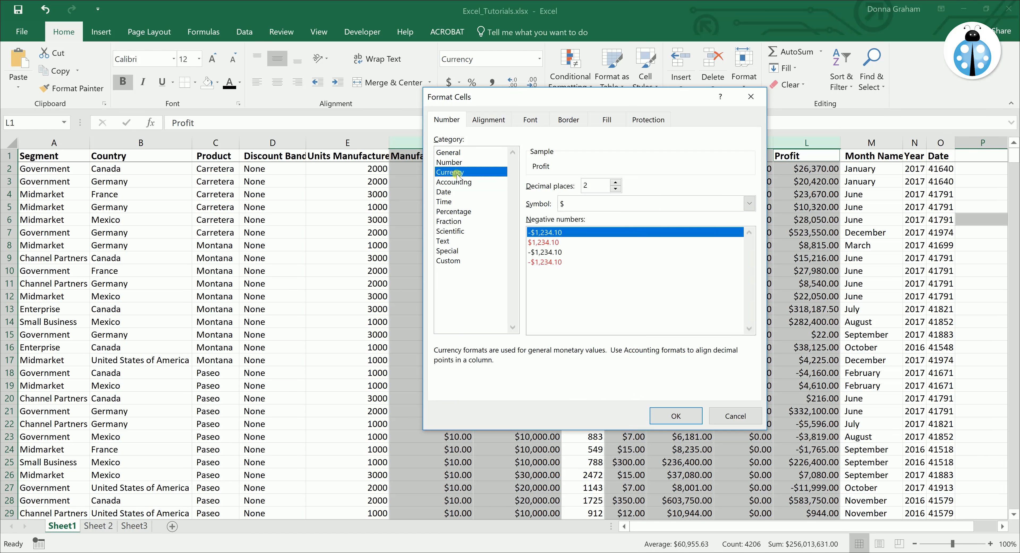
click(551, 233)
click(749, 203)
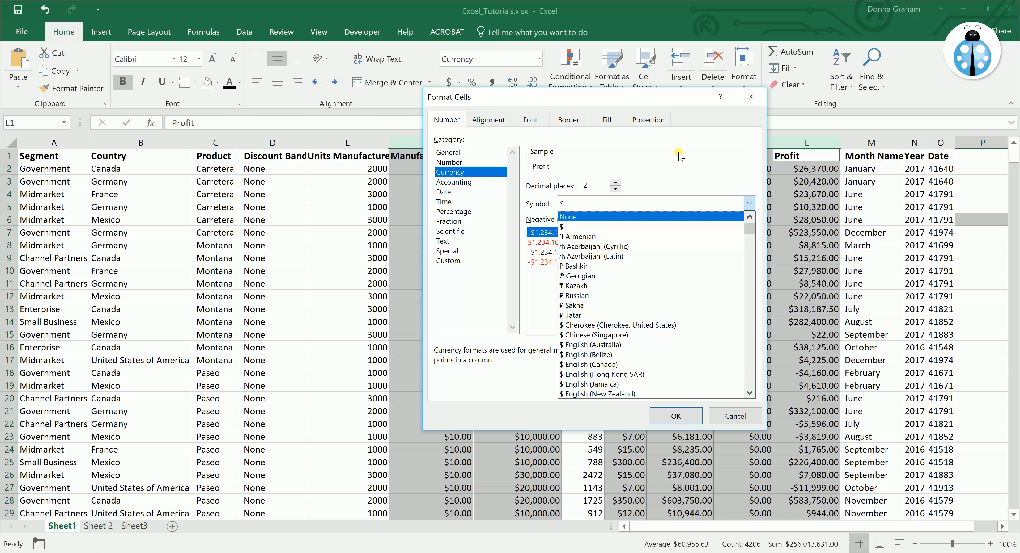
click(467, 183)
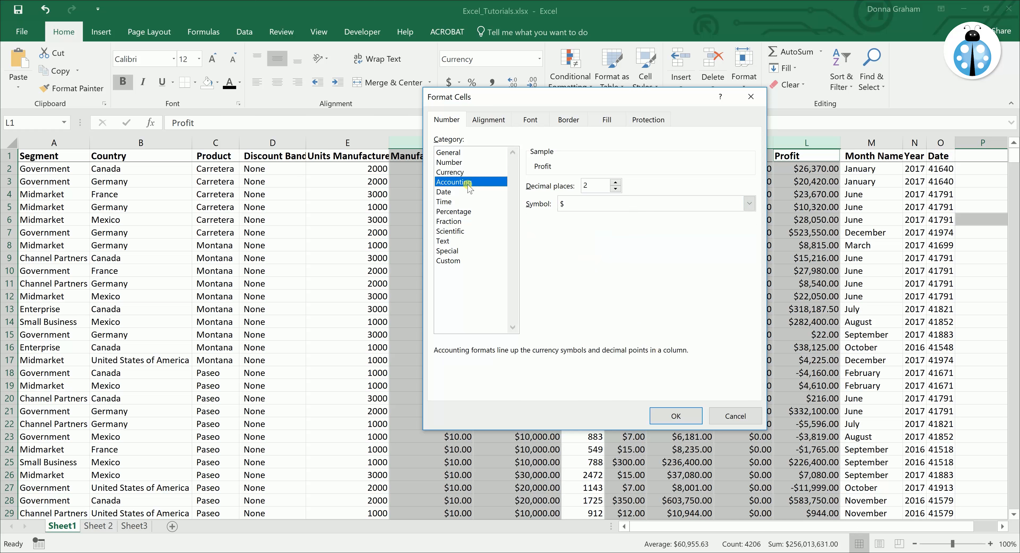
click(676, 416)
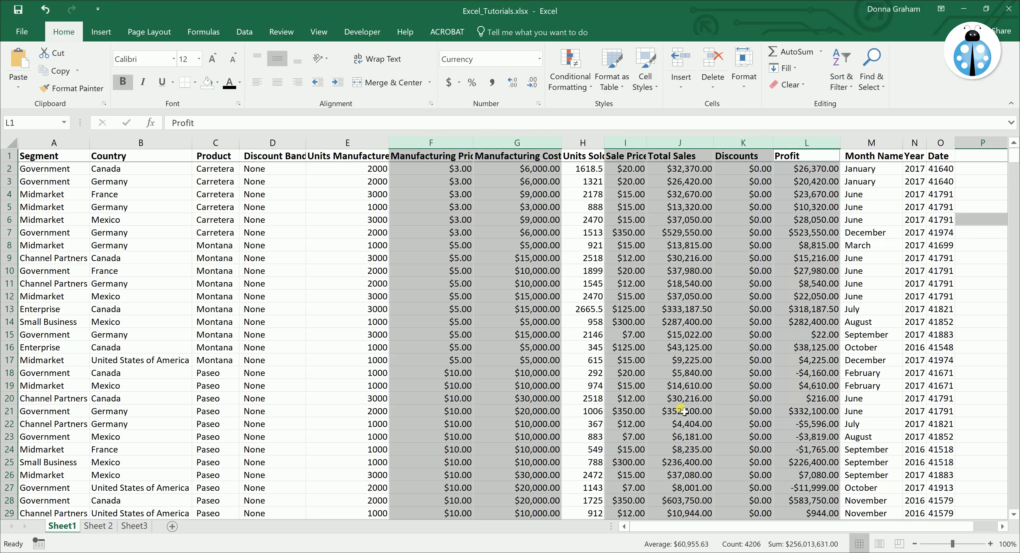
click(806, 325)
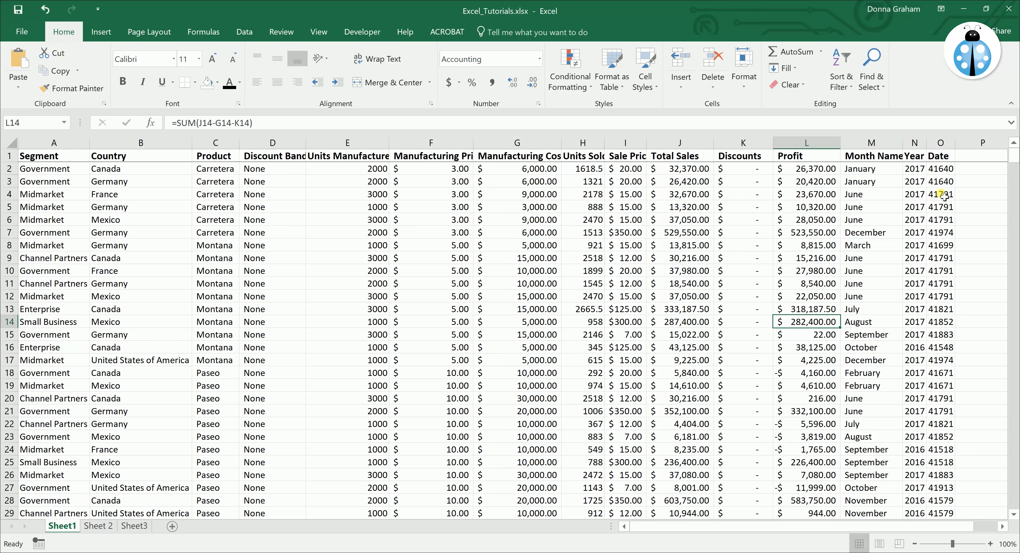
Format the Date column O as a date of type 14/03/2012 with the English (Australia) locale
click(942, 182)
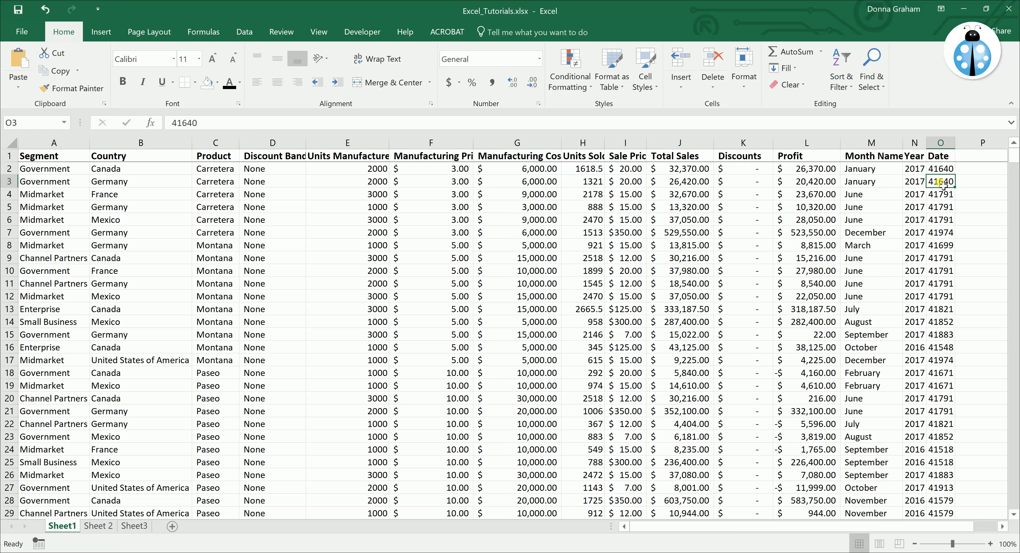
click(950, 150)
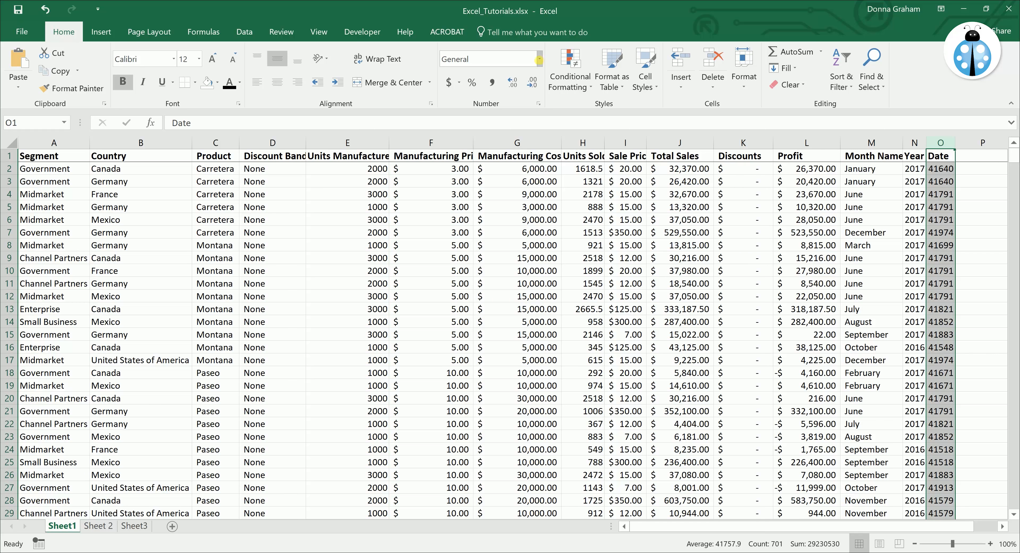
click(540, 60)
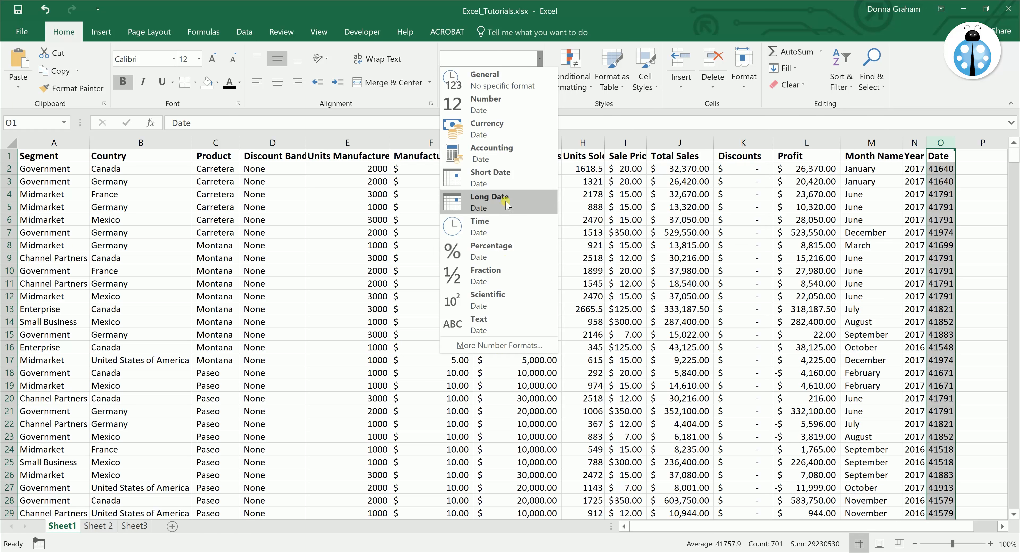
click(500, 348)
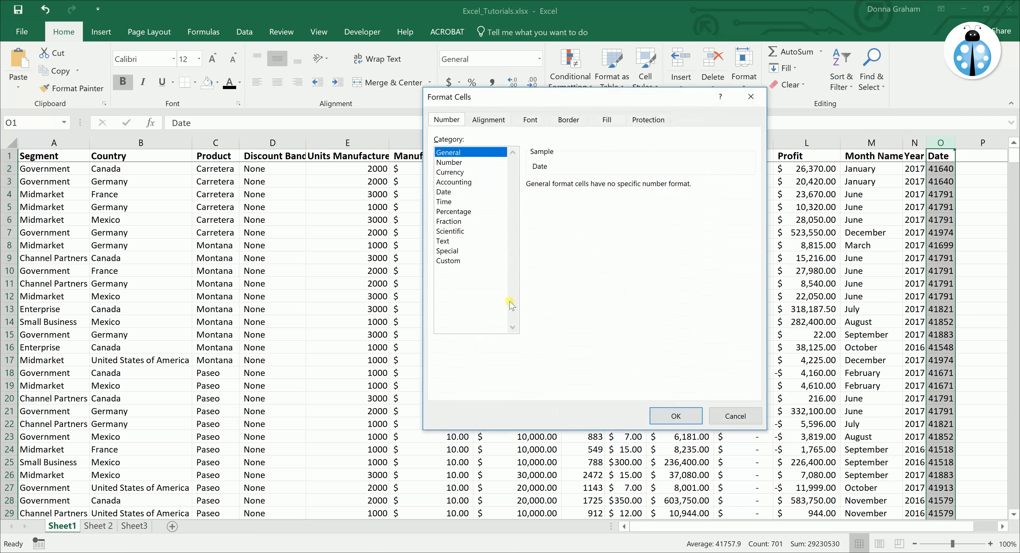
click(457, 194)
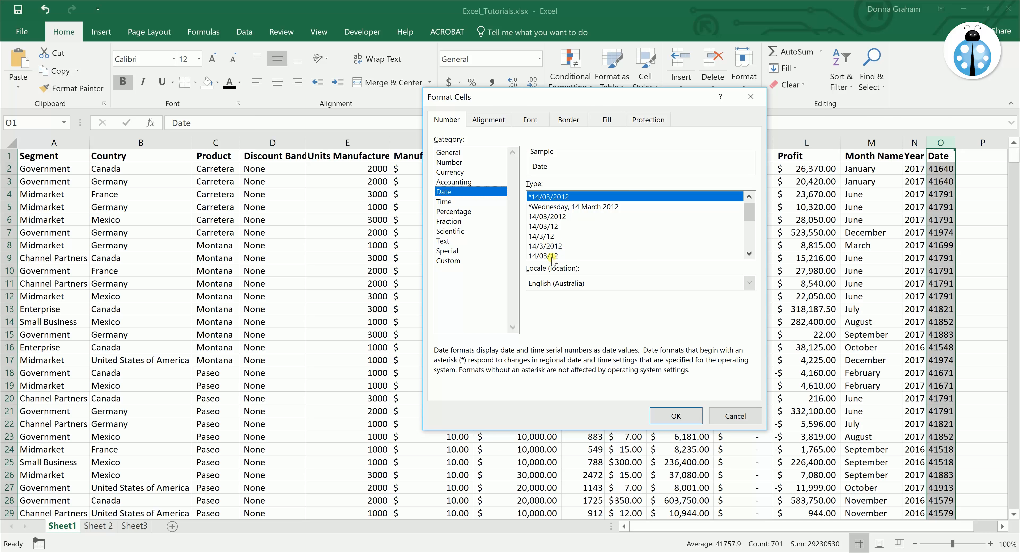
click(551, 218)
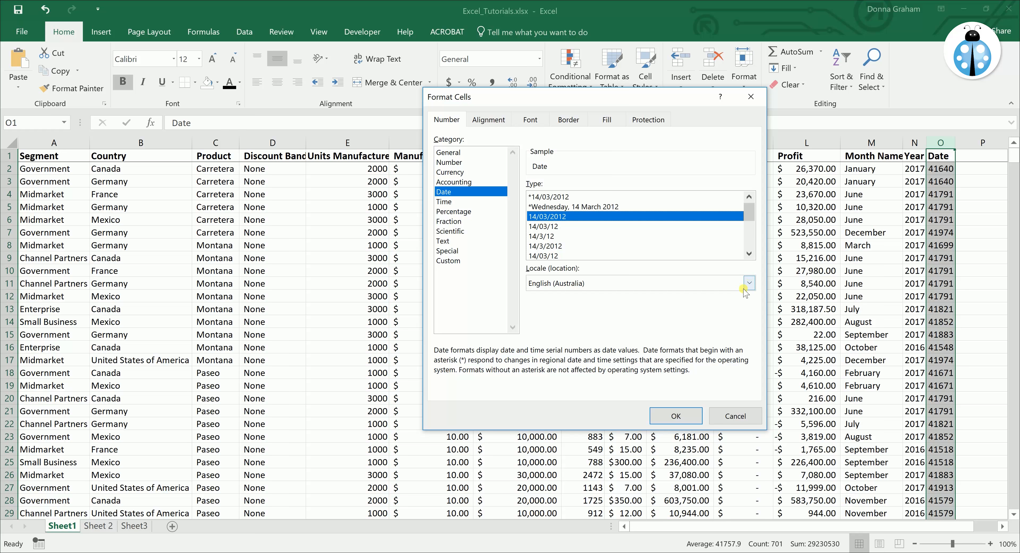
click(750, 283)
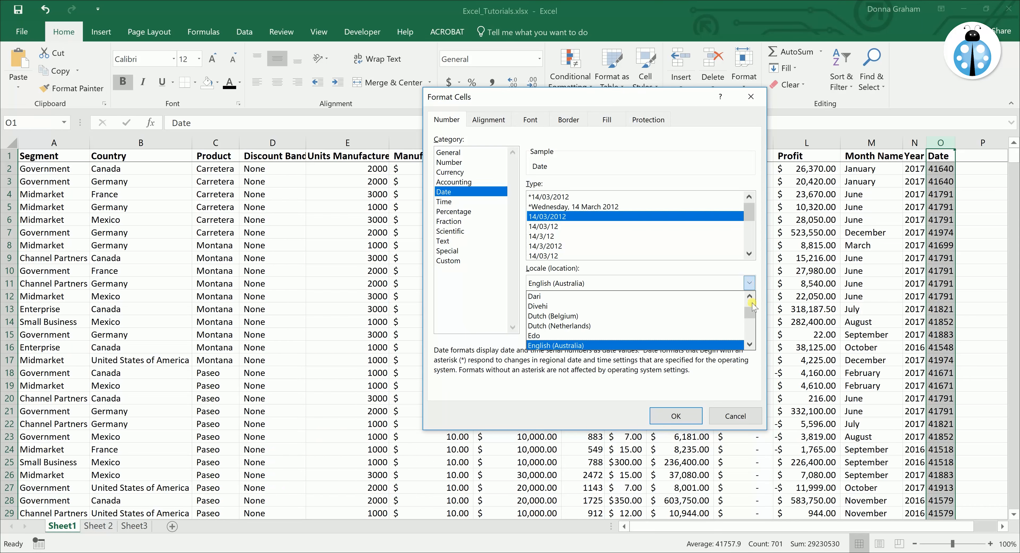
drag(750, 315, 750, 308)
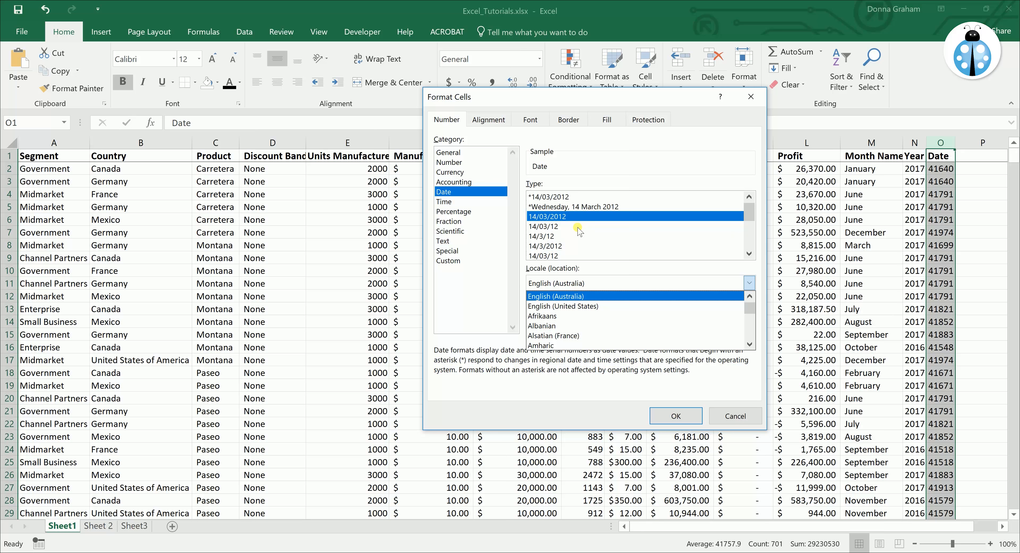
click(564, 217)
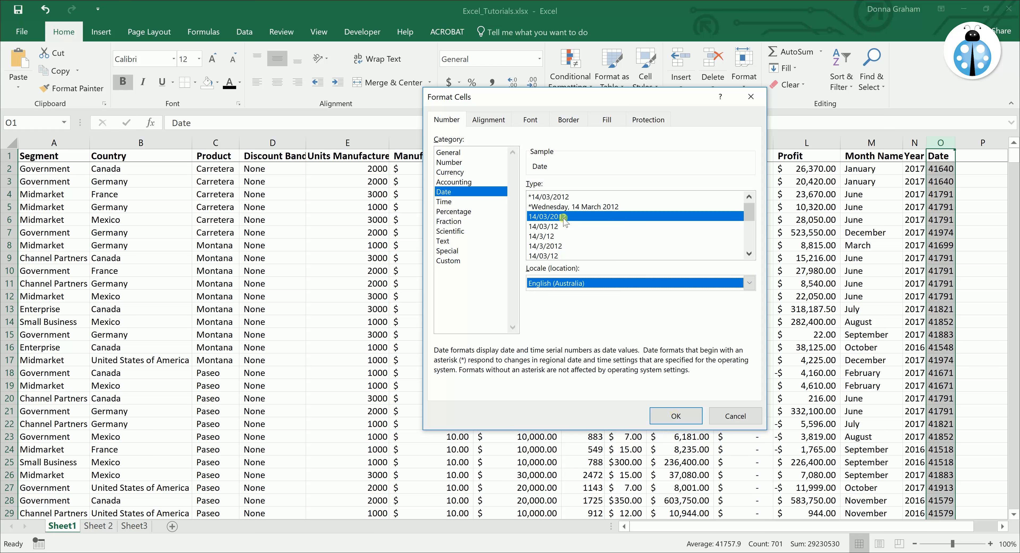
click(676, 416)
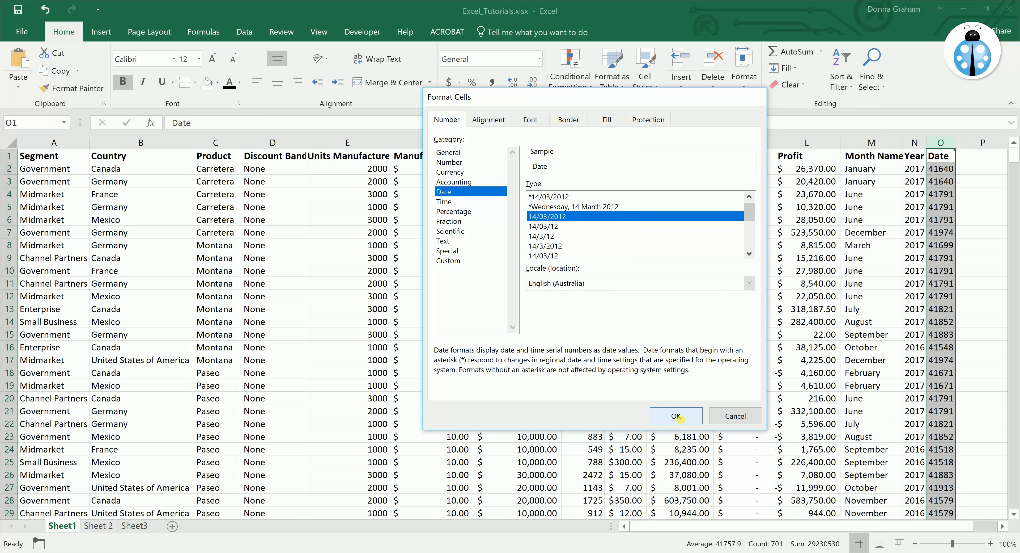